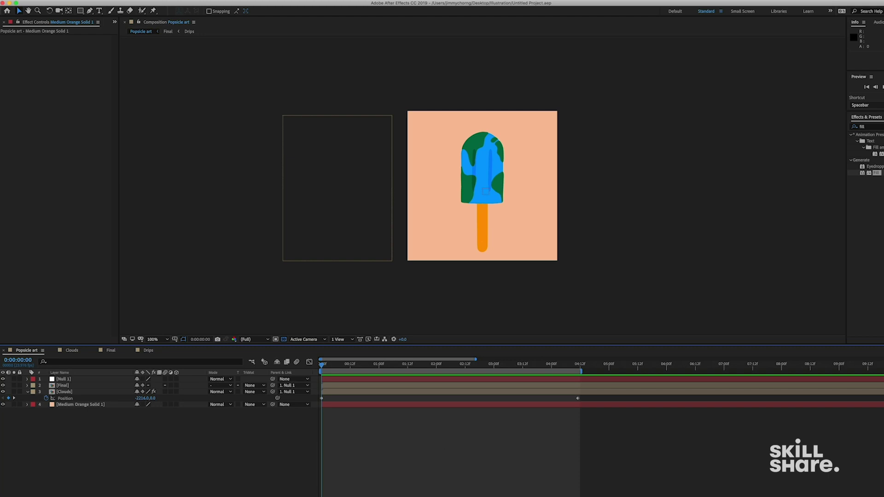
Step: Open a Finder window on the Desktop over the After Effects popsicle project
click(163, 495)
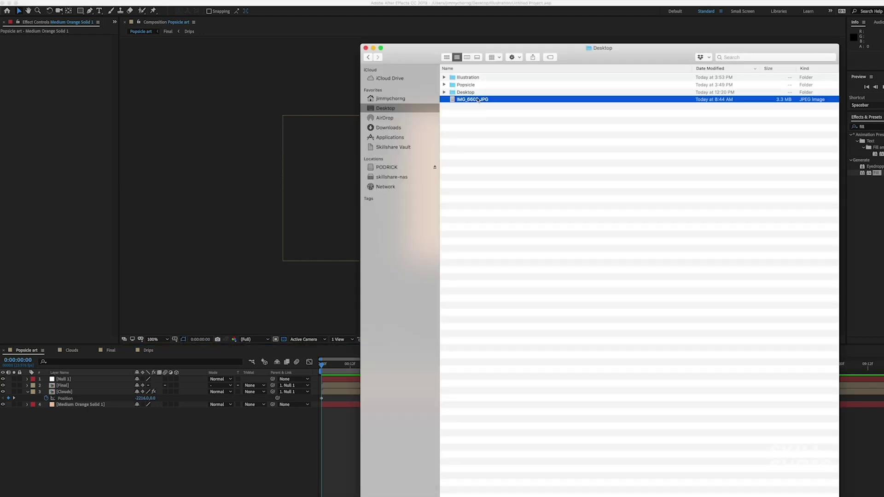
Step: Move the sidewalk photo IMG_6602.JPG into the Popsicle folder and select it there
key(space)
key(space)
drag(478, 100, 456, 84)
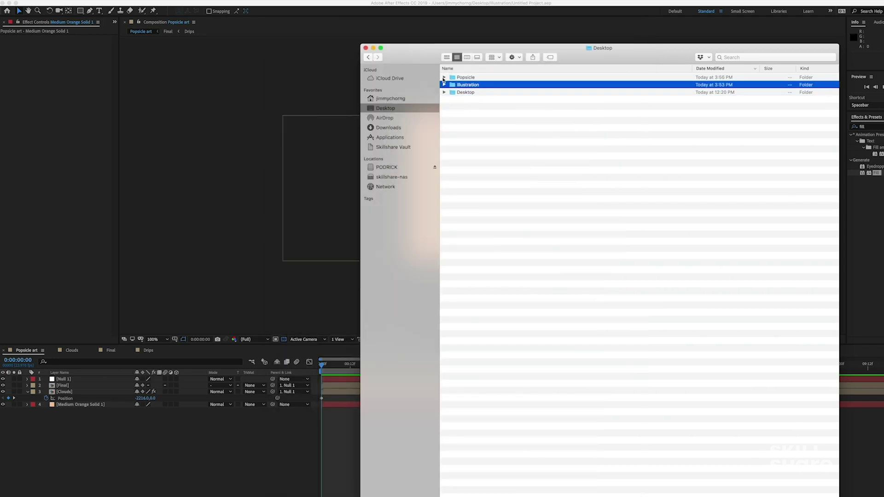
click(444, 77)
click(472, 91)
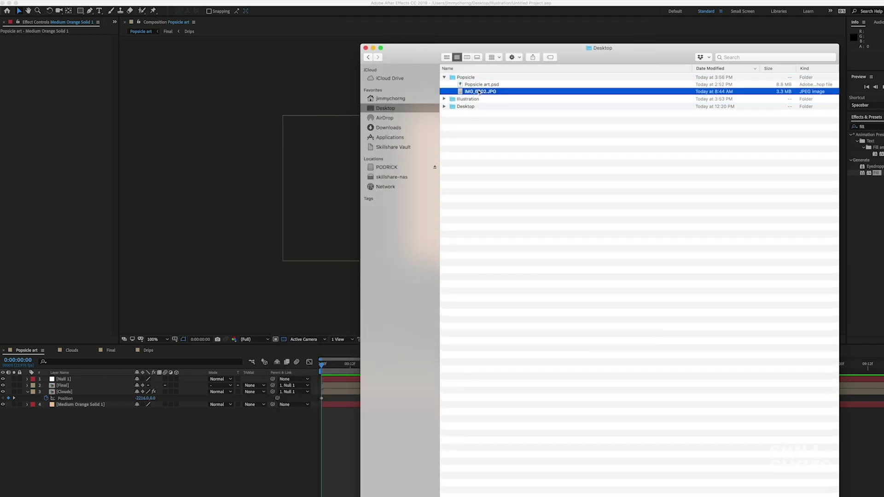
right_click(479, 91)
click(469, 91)
Step: Preview IMG_6602.JPG full size, then open it in Adobe Photoshop CC 2019
key(space)
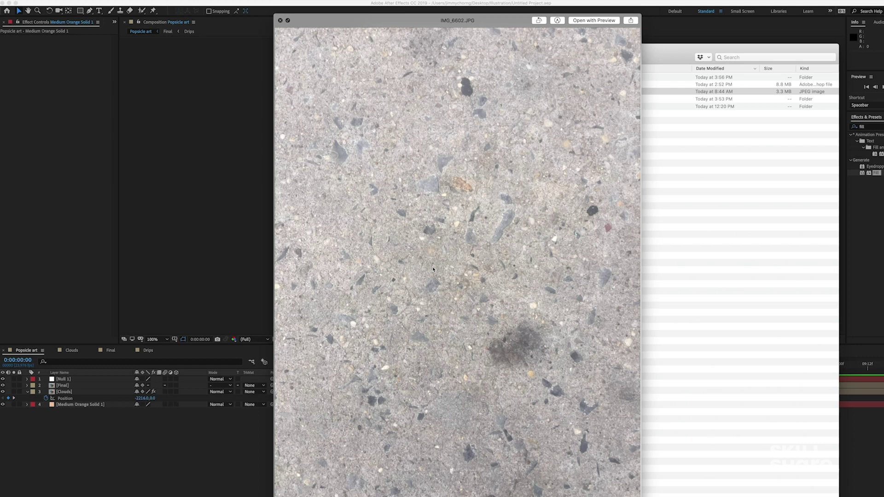
key(space)
right_click(495, 94)
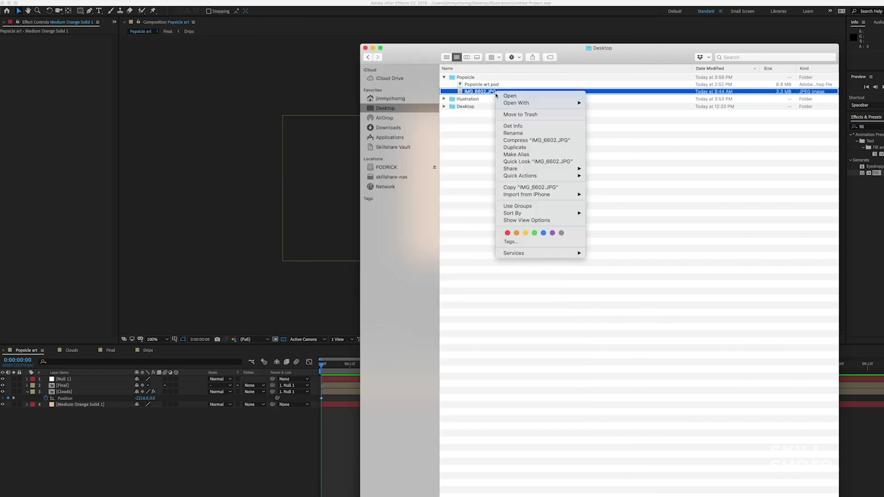
mouse_move(513, 104)
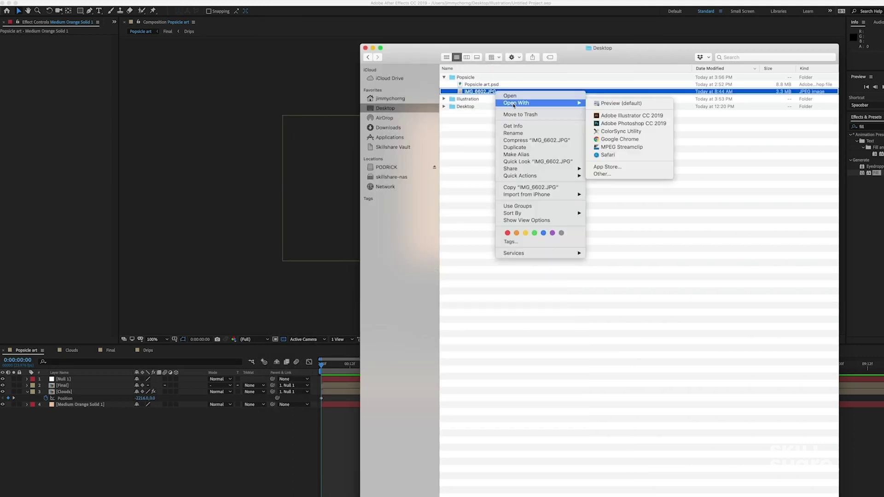
click(610, 123)
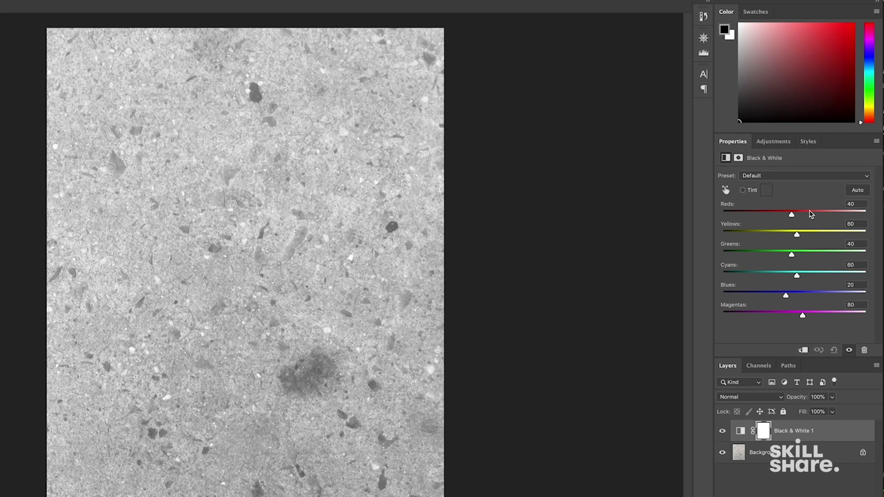
Step: Set the Black & White Reds slider to 205 and Magentas to -32
drag(792, 216, 754, 304)
drag(802, 319, 772, 319)
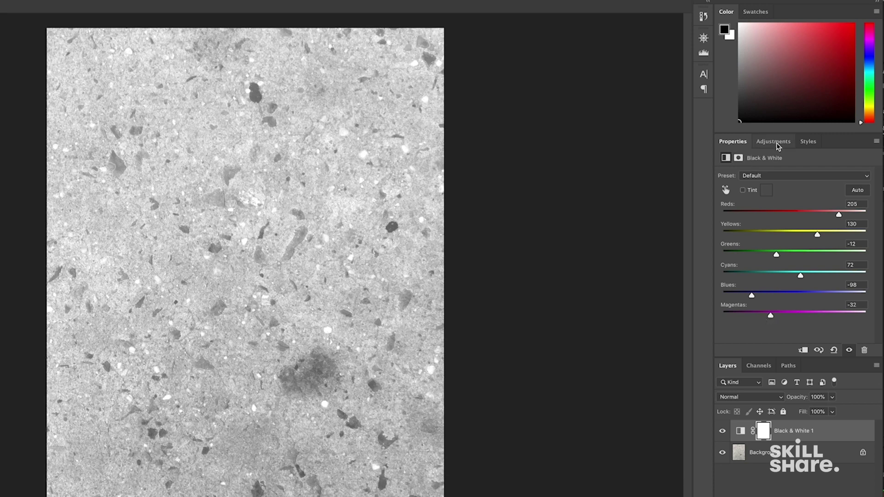
Step: Add a Curves adjustment layer and pull the curve down to darken the texture
click(778, 146)
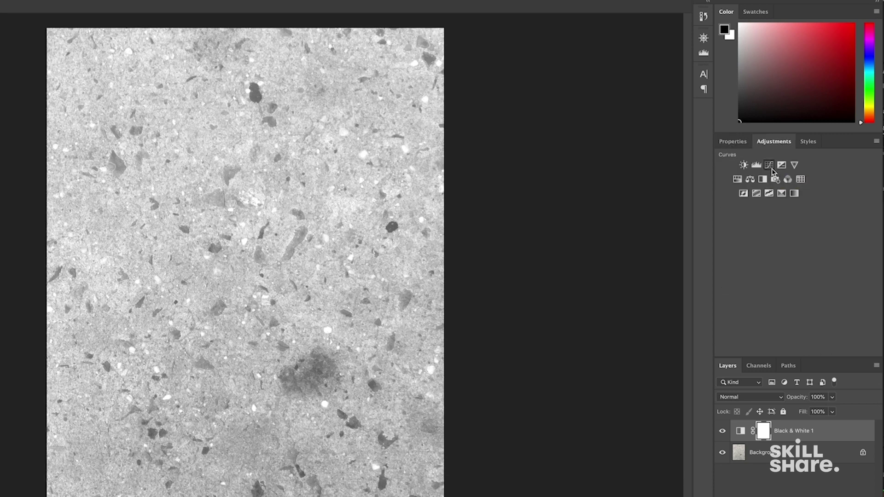
click(768, 164)
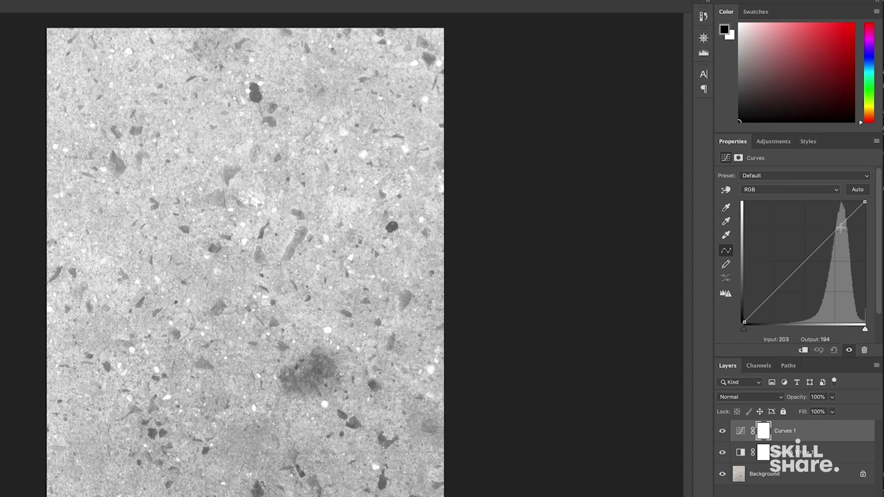
drag(807, 260, 827, 280)
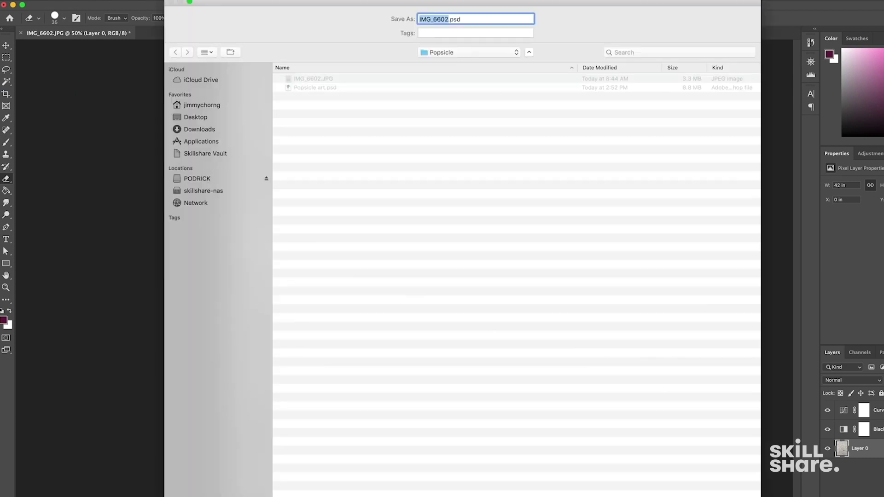
Step: Save the file as texture.psd, accepting the default format options
text(texture)
key(Return)
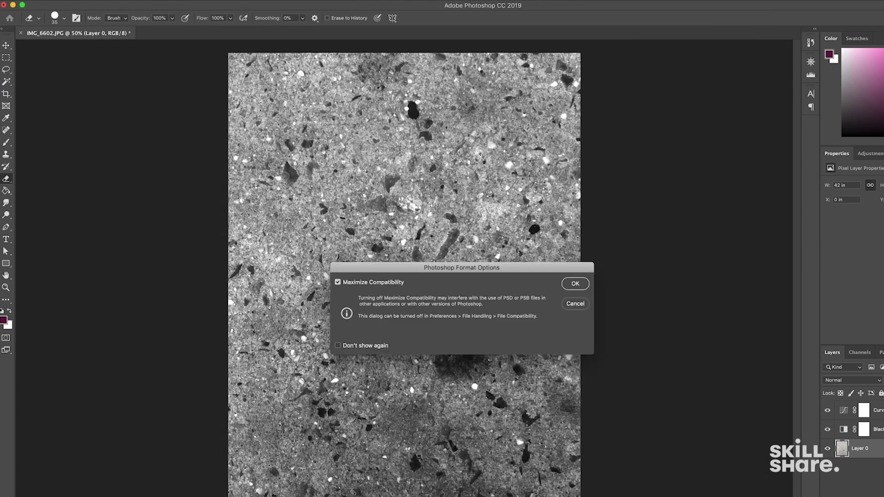
click(575, 285)
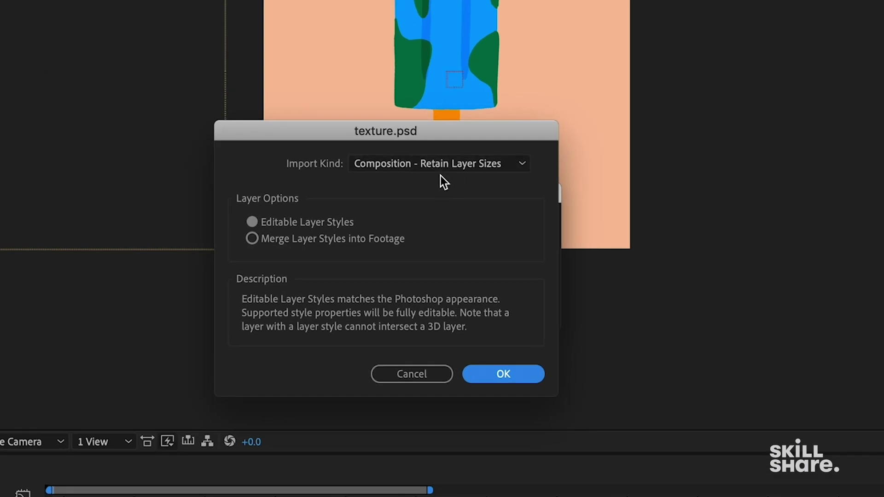
Step: Import texture.psd as Footage with Merged Layers
click(443, 167)
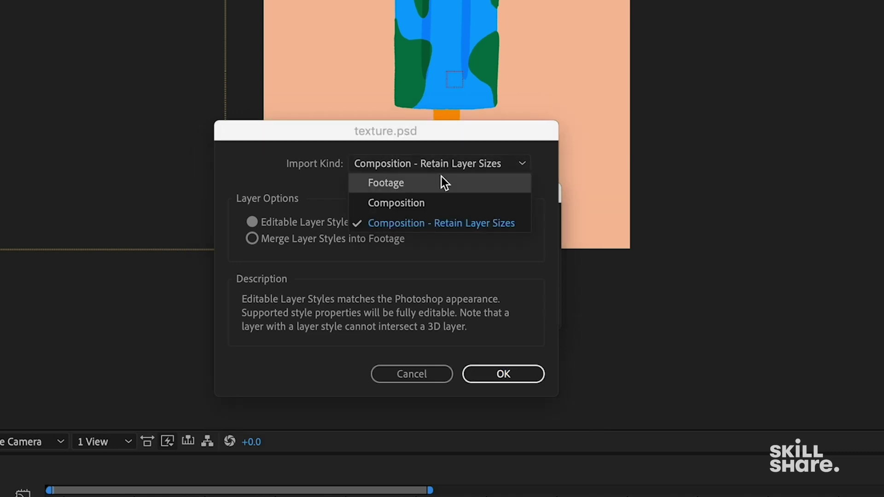
click(441, 178)
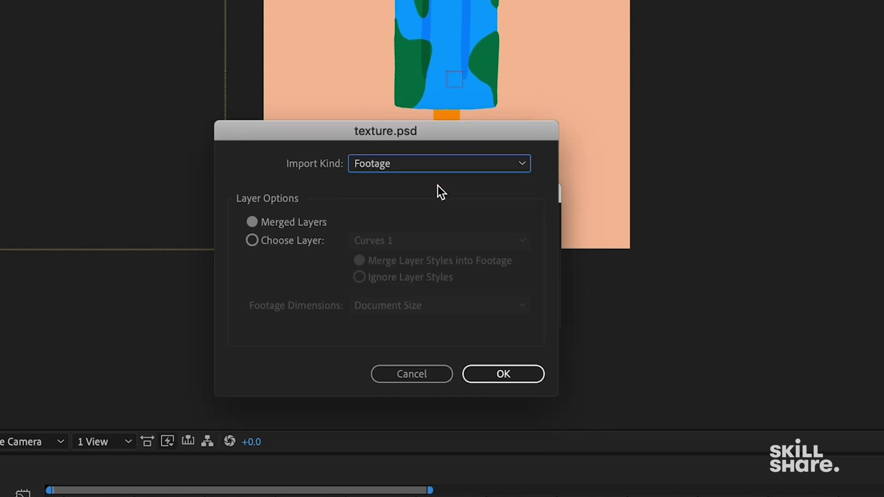
click(524, 369)
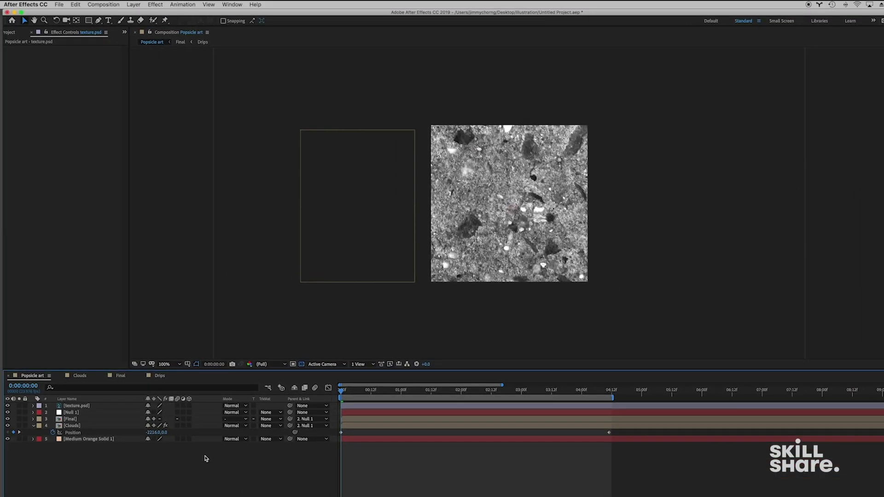
Step: Scale the texture.psd layer down to 31%
click(56, 397)
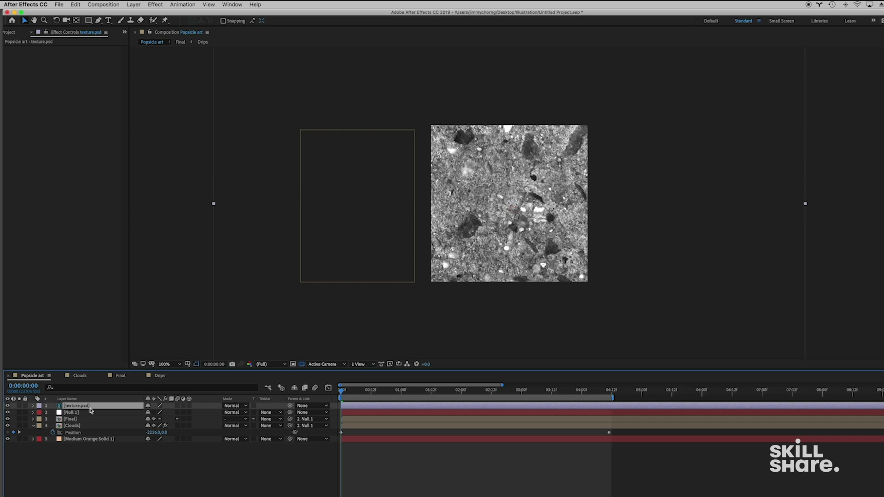
key(s)
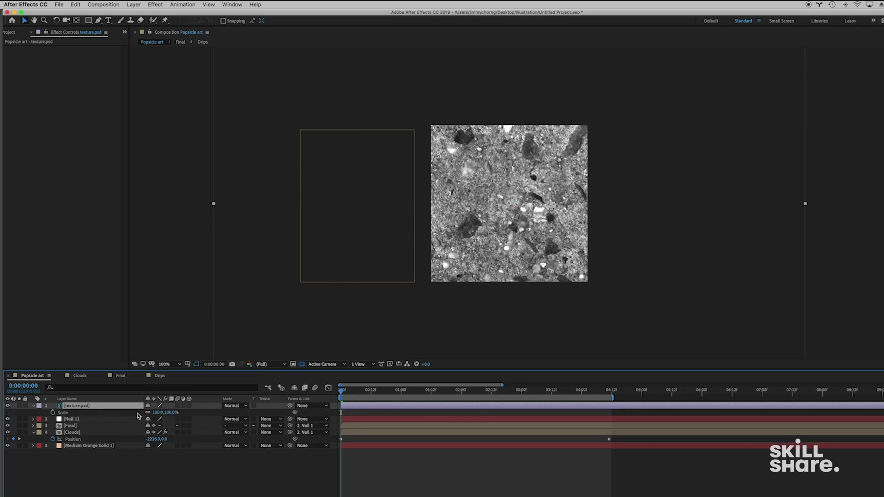
drag(171, 412, 140, 412)
key(Return)
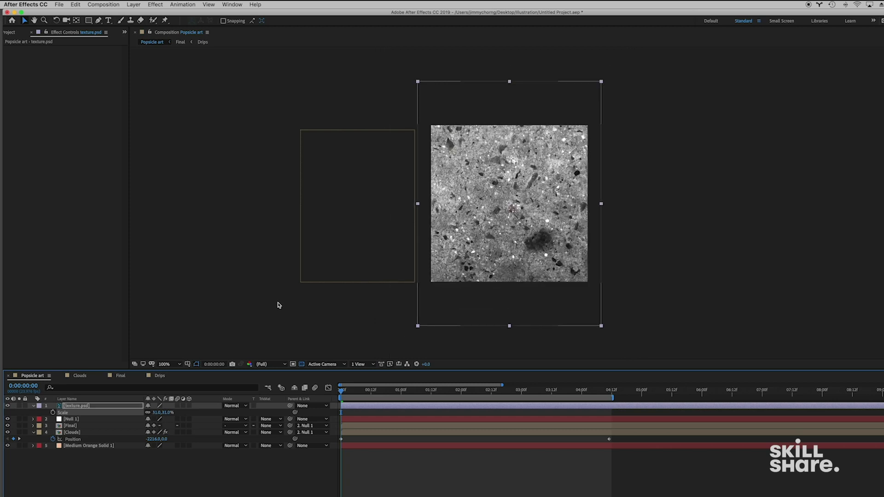
Step: Move the texture over the popsicle frame and collapse the open layer properties
drag(508, 211, 488, 187)
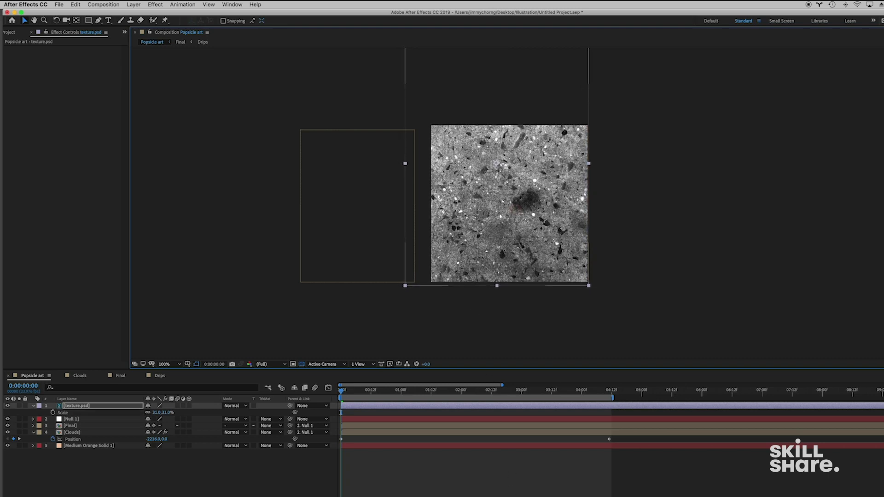
click(500, 496)
click(44, 413)
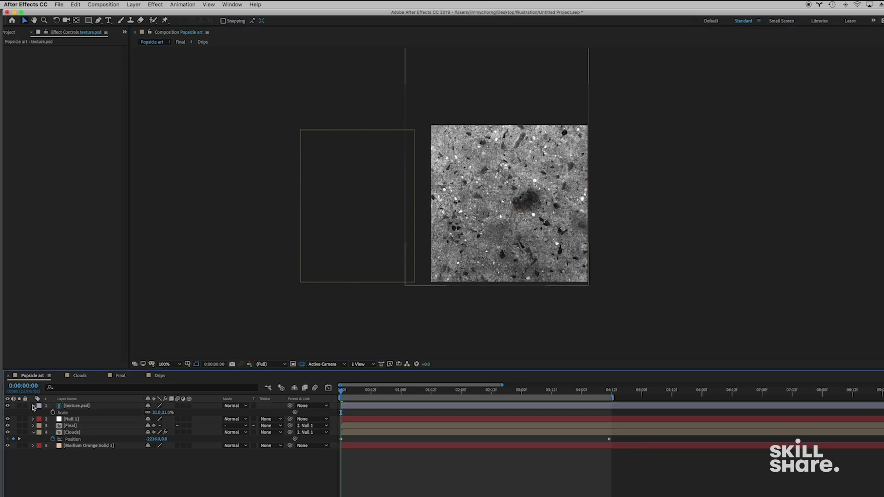
click(33, 406)
click(33, 426)
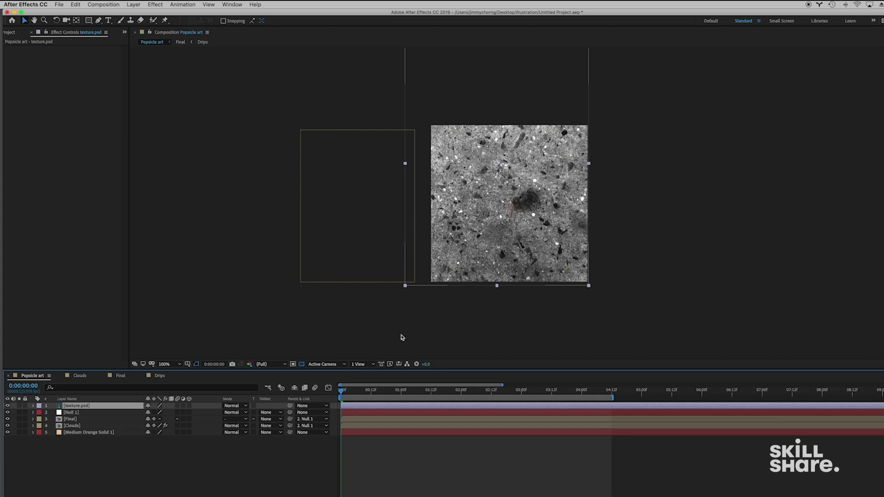
Step: Set the texture.psd layer's Opacity to exactly 20%
key(t)
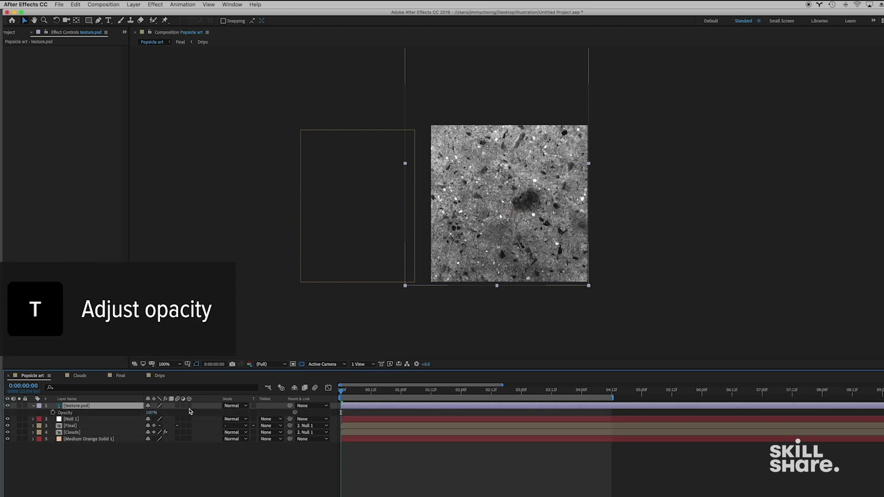
drag(153, 417, 126, 419)
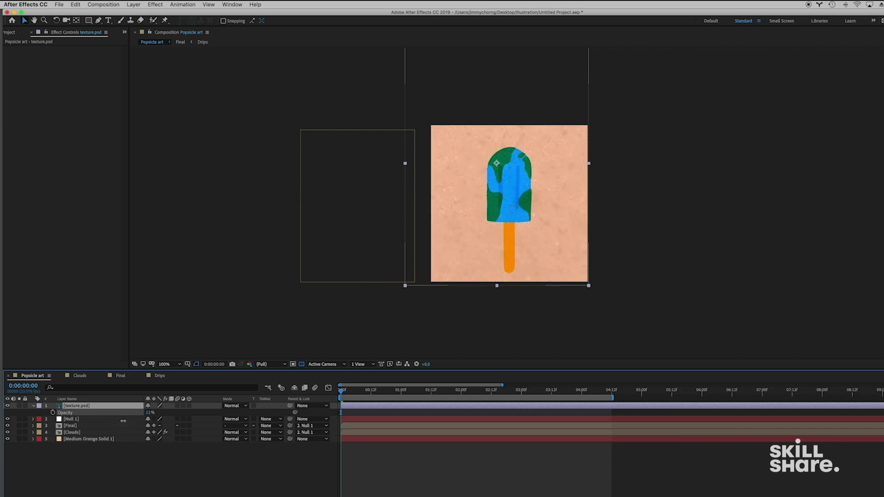
drag(124, 420, 128, 421)
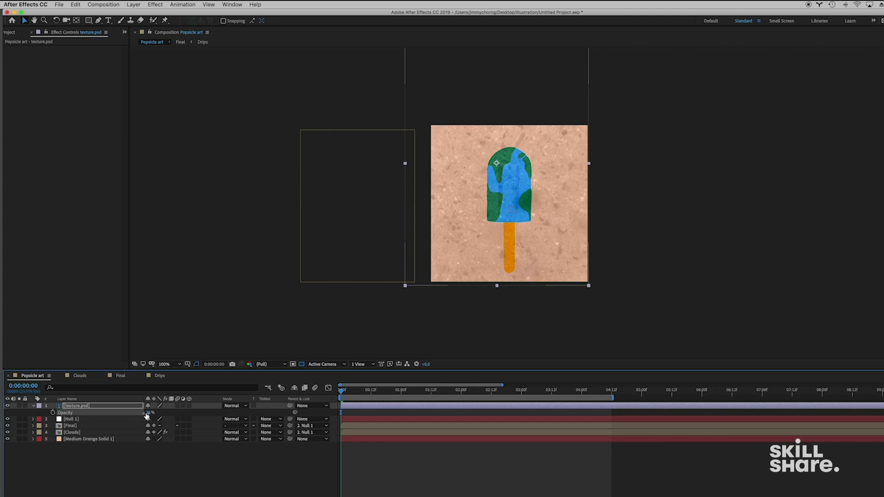
click(150, 412)
text(20)
click(190, 474)
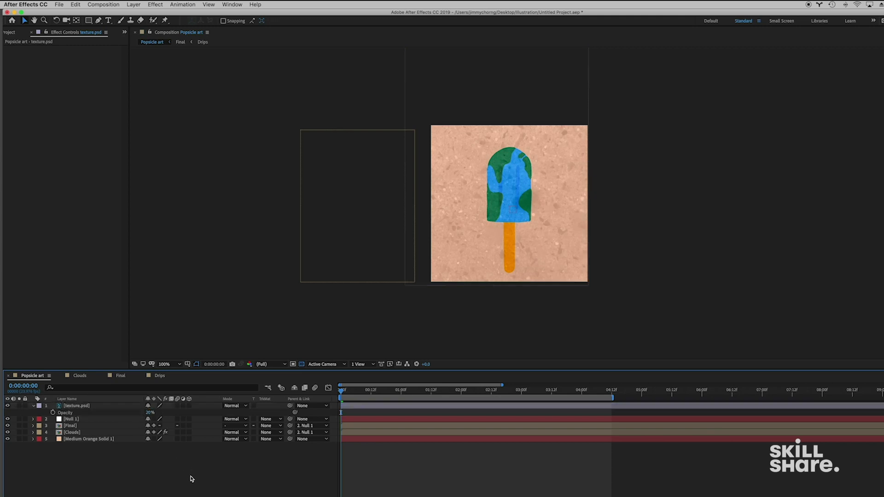
click(101, 407)
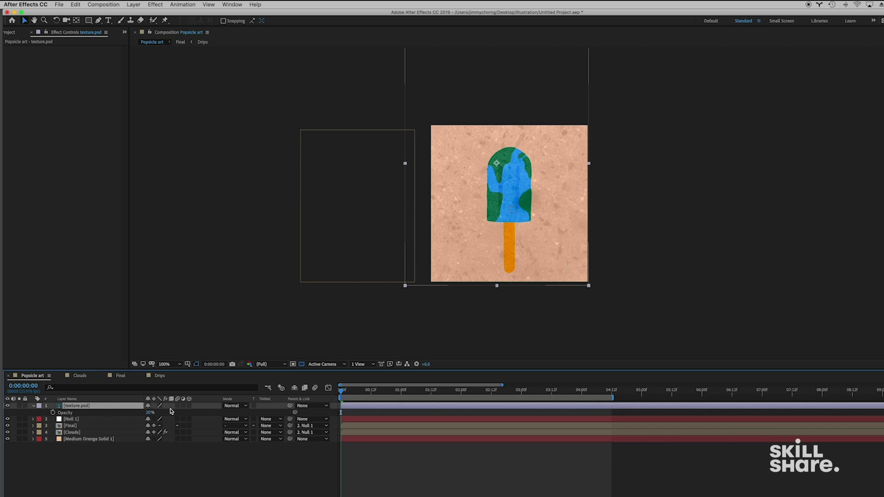
Step: Try Soft Light, then settle on Overlay as the texture layer's blend mode
click(241, 407)
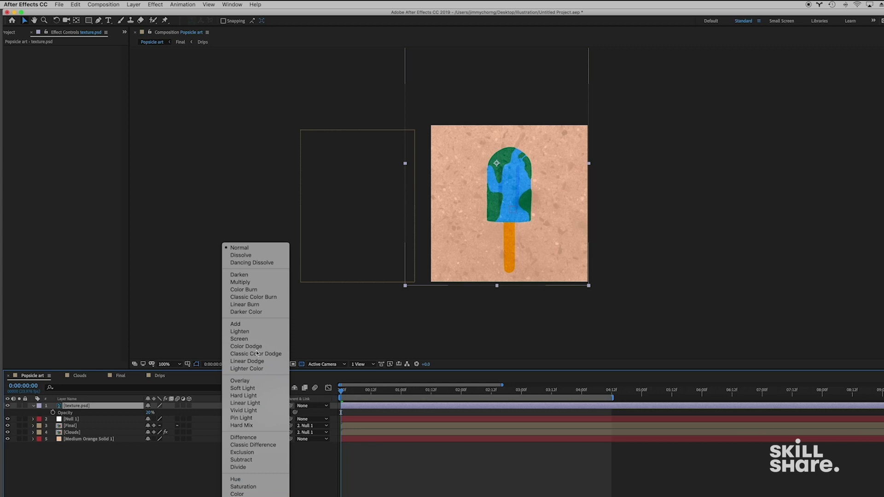
click(299, 444)
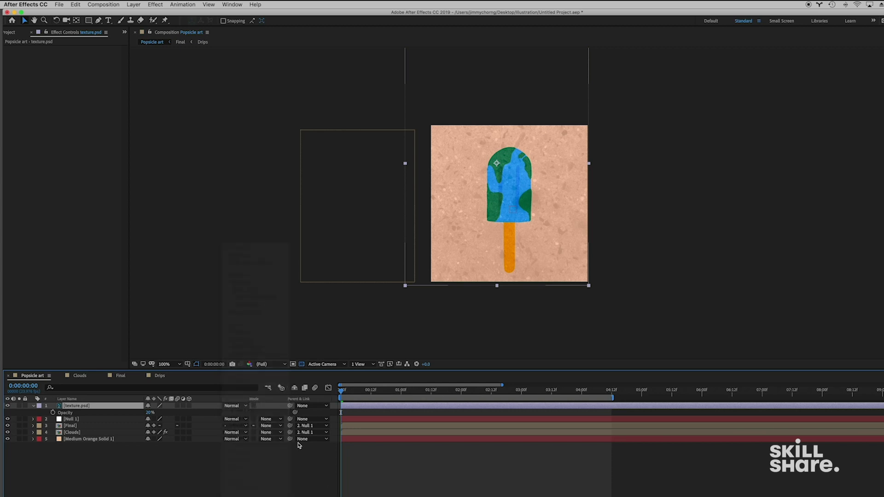
click(241, 408)
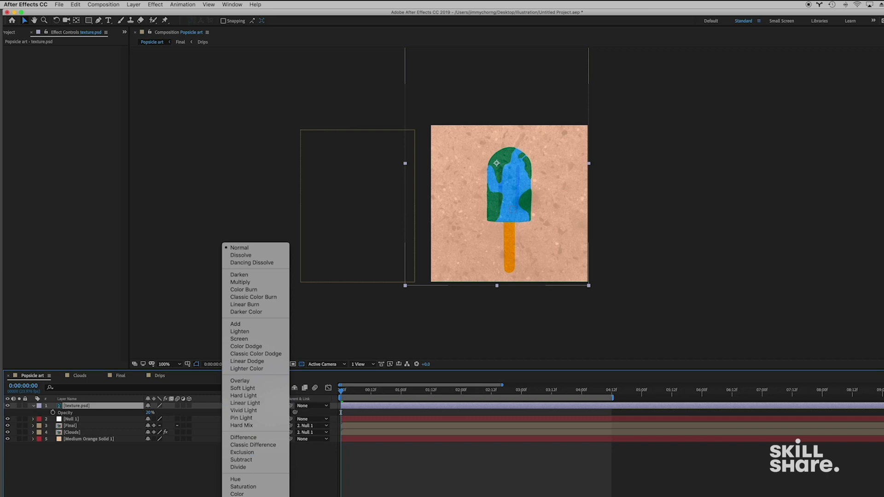
click(254, 391)
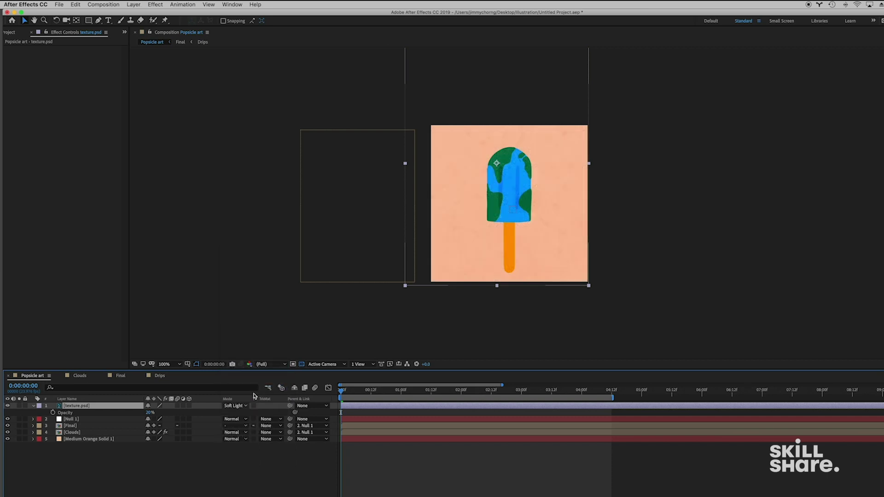
click(246, 407)
click(248, 385)
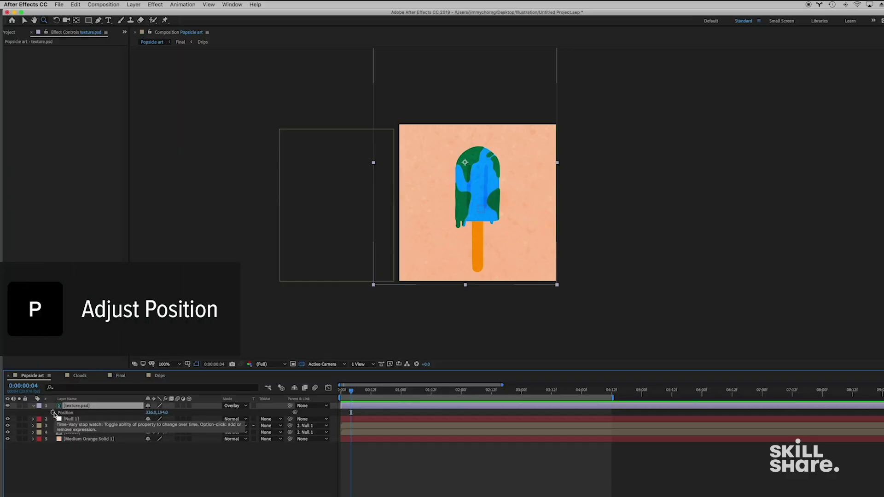
Step: Keyframe texture.psd's Scale (31%) and Rotation (0°) at frame 4, showing keyframed properties zoomed to frames
key(s)
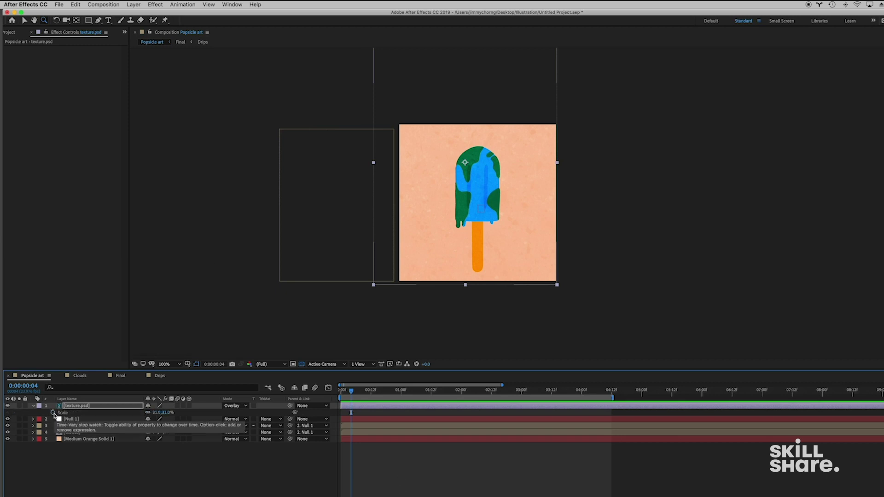
click(53, 413)
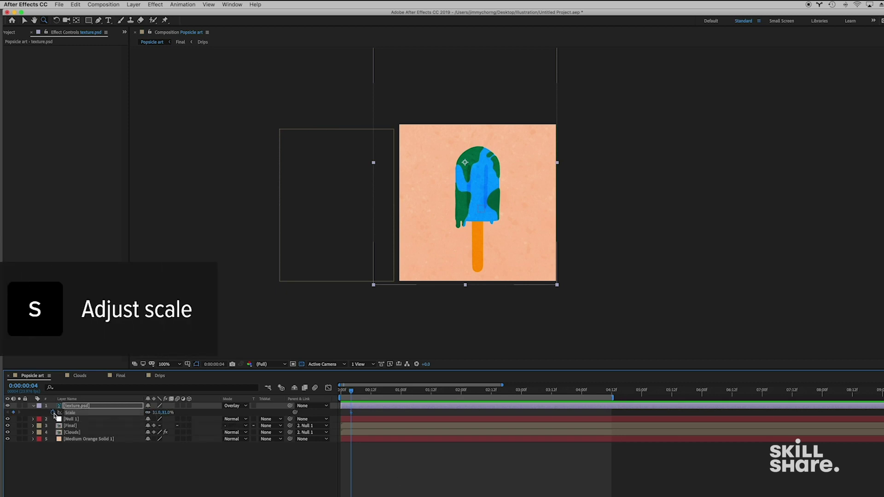
key(r)
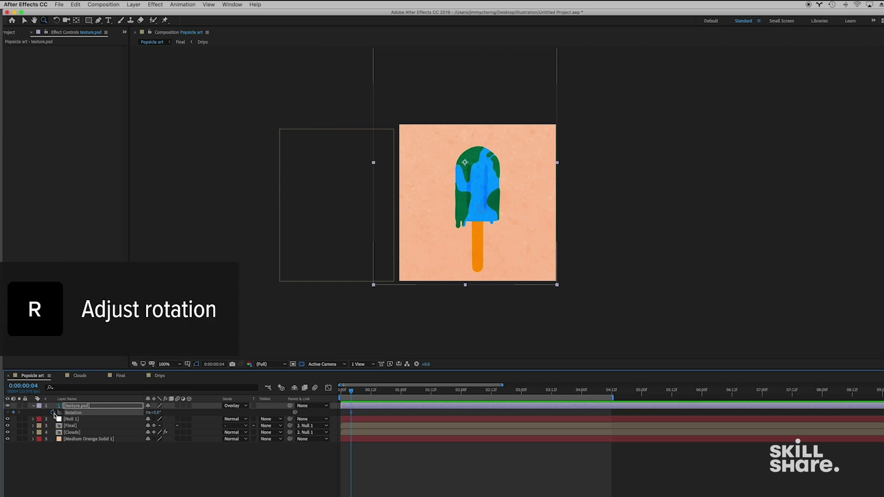
click(53, 413)
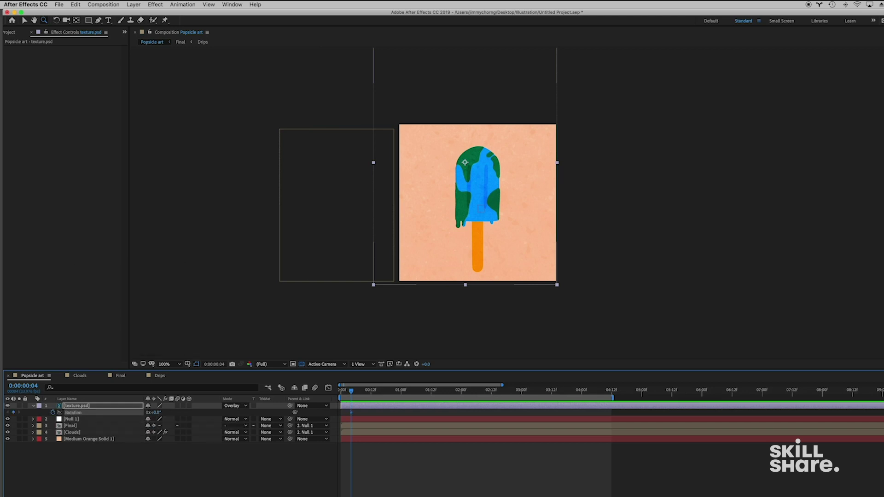
key(u)
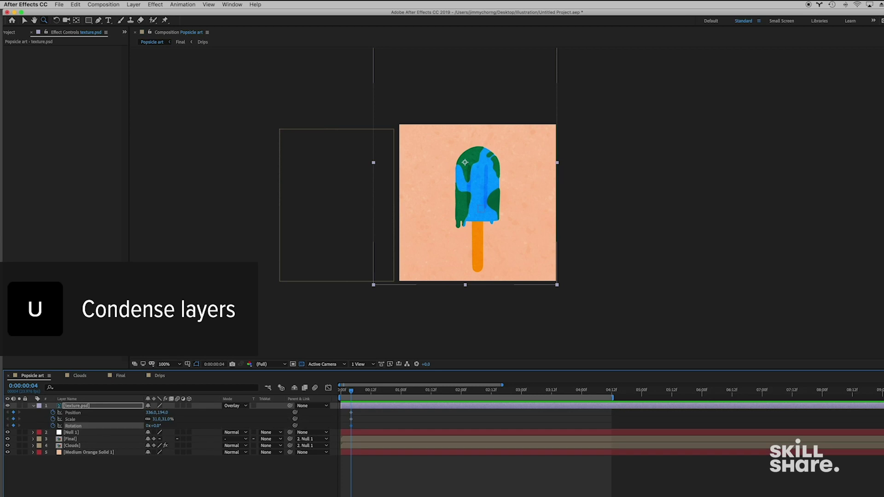
key(semicolon)
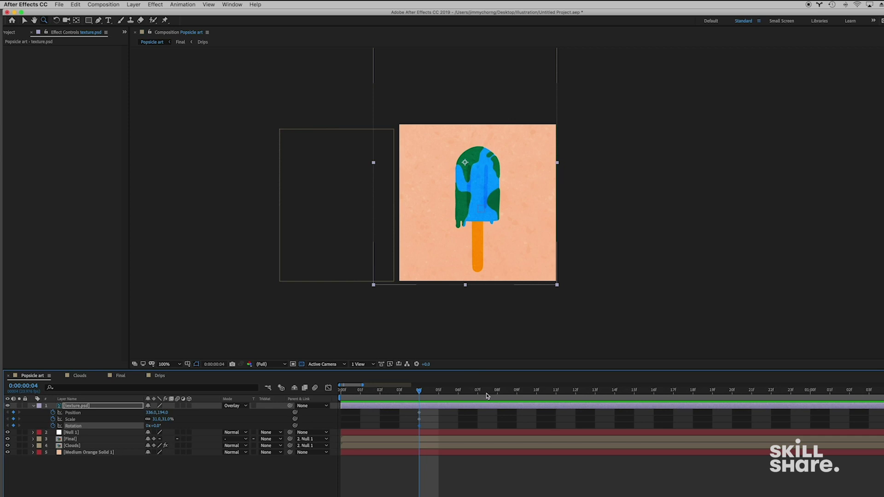
Step: At frame 9, move the texture to Position 464, 567, then compare with frame 4
drag(485, 393, 527, 401)
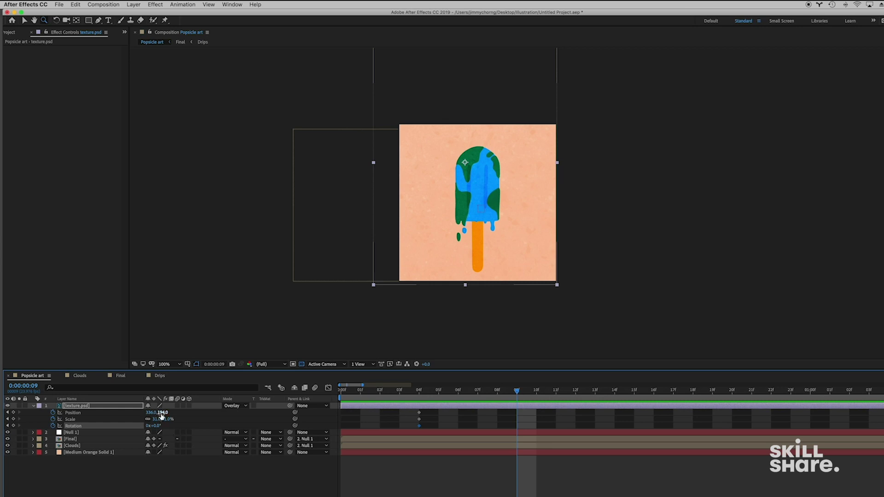
drag(163, 412, 296, 429)
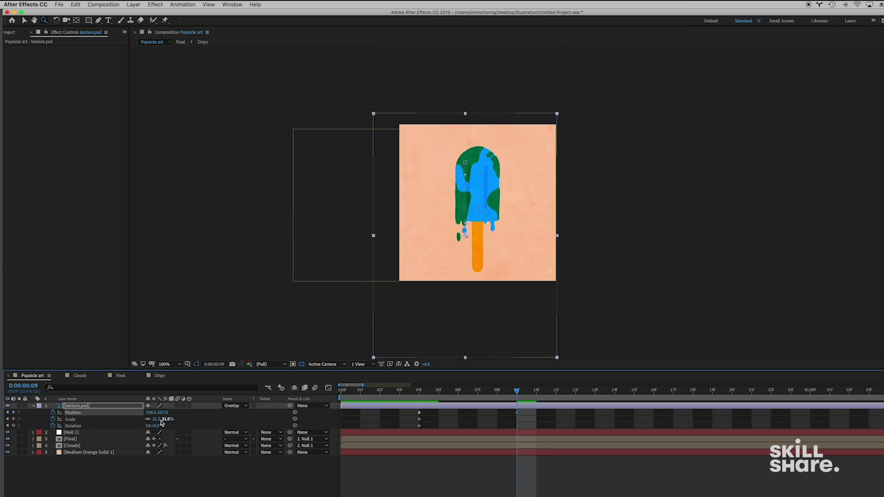
mouse_move(151, 412)
mouse_down()
mouse_move(195, 412)
mouse_move(160, 426)
mouse_up()
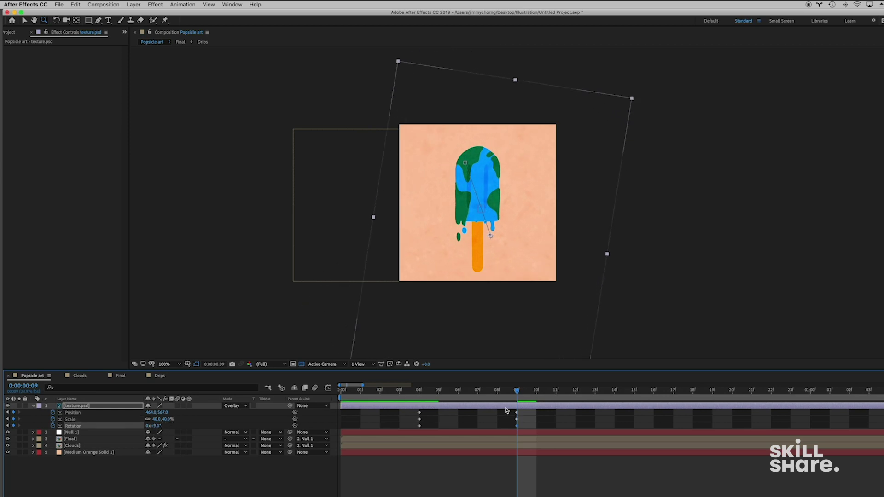
click(419, 391)
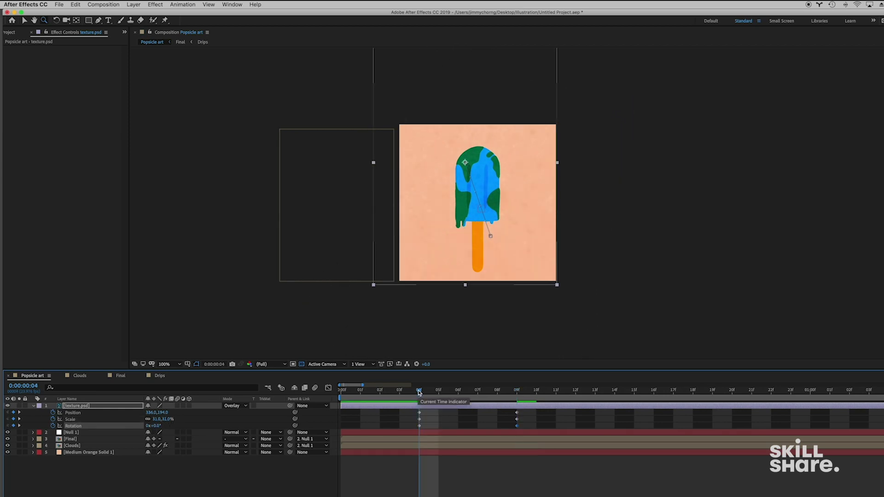
click(518, 391)
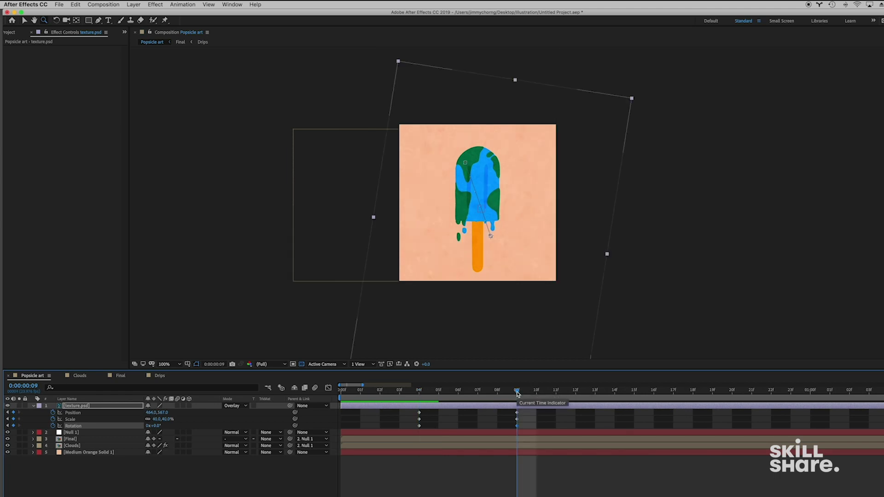
click(528, 426)
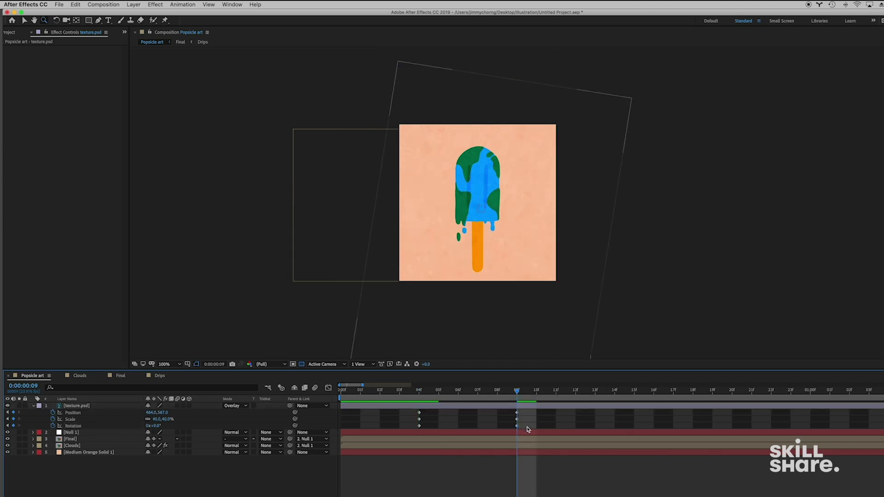
click(419, 391)
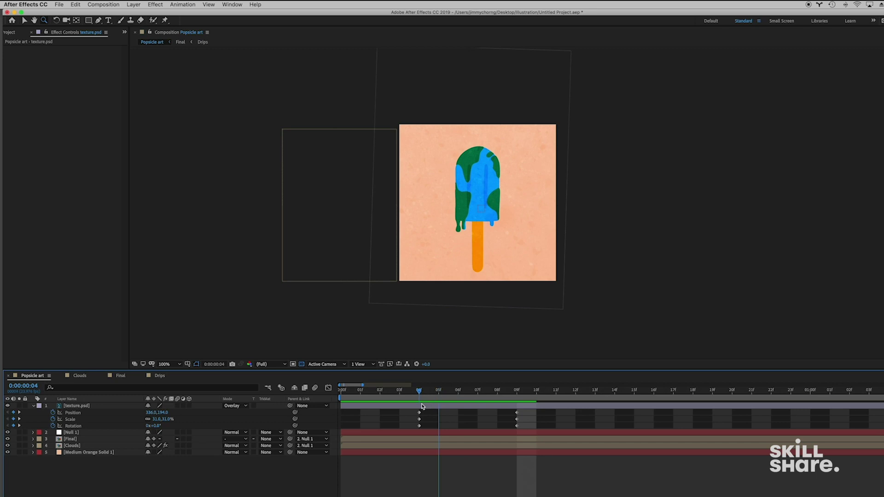
key(space)
key(space)
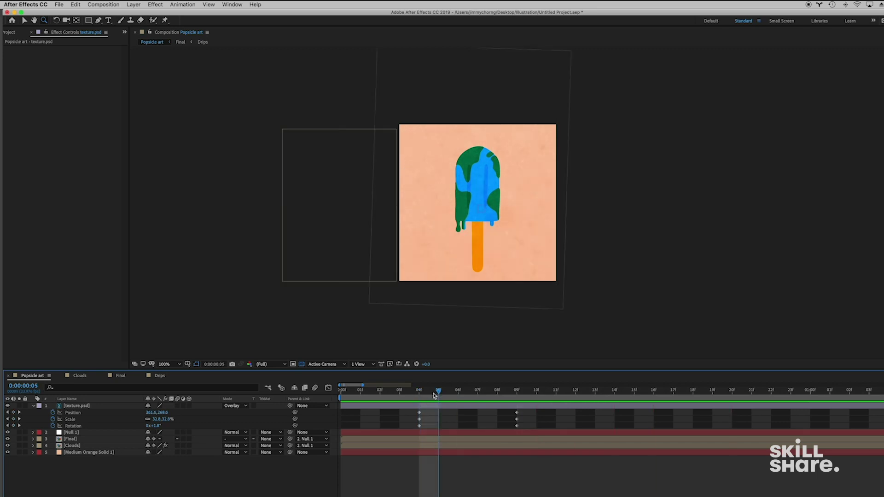
key(space)
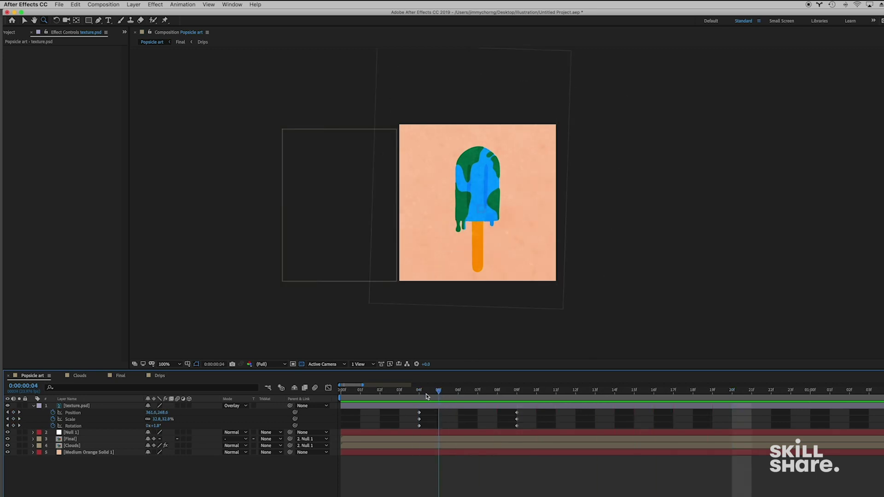
key(space)
click(511, 183)
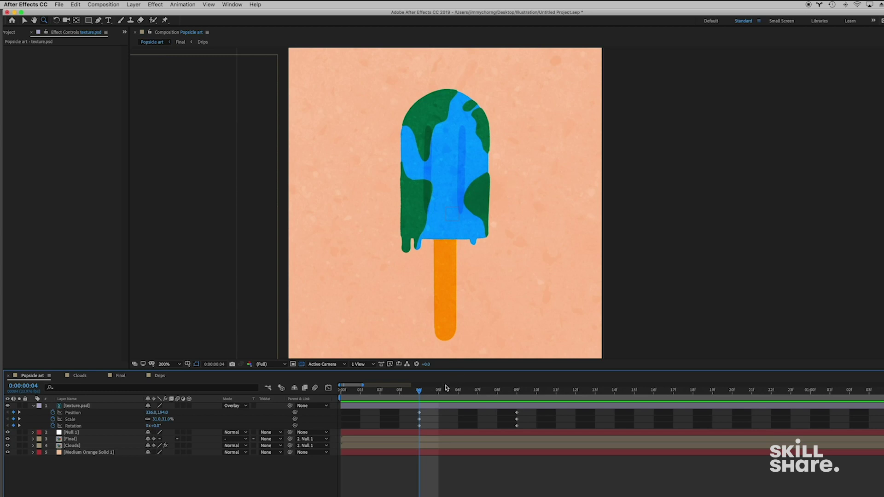
key(space)
key(space)
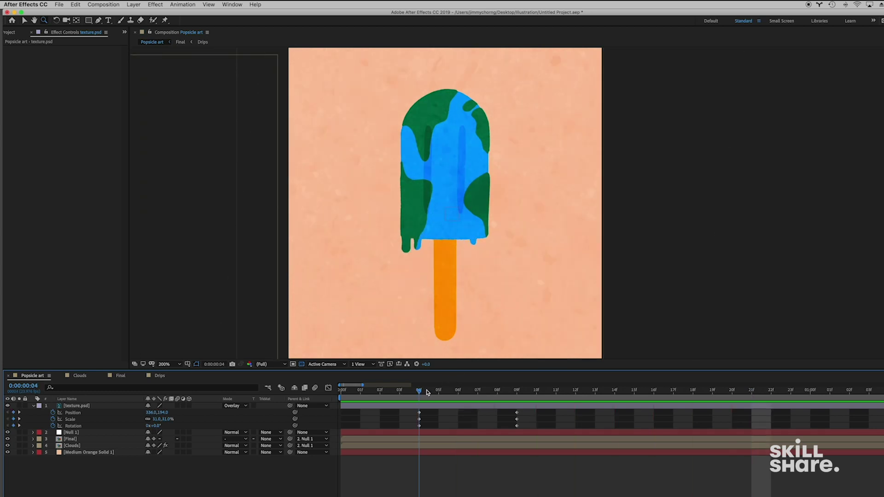
key(space)
key(space)
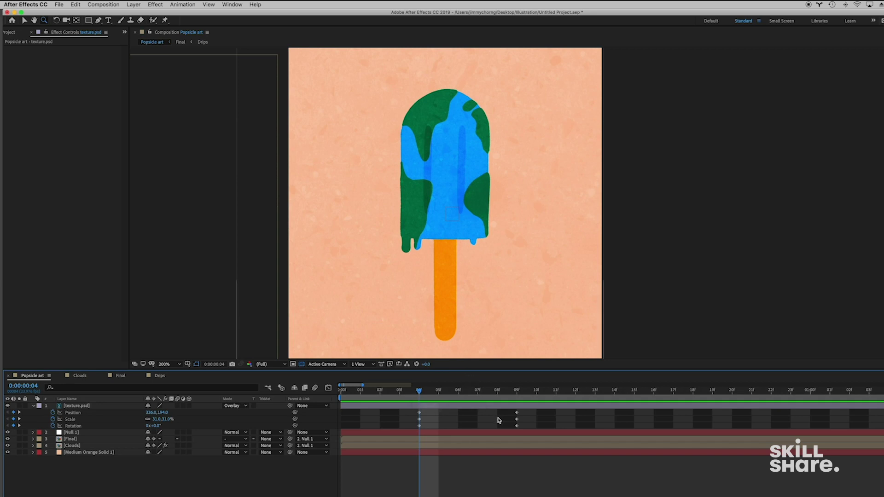
drag(524, 429, 413, 418)
key(ctrl+alt+h)
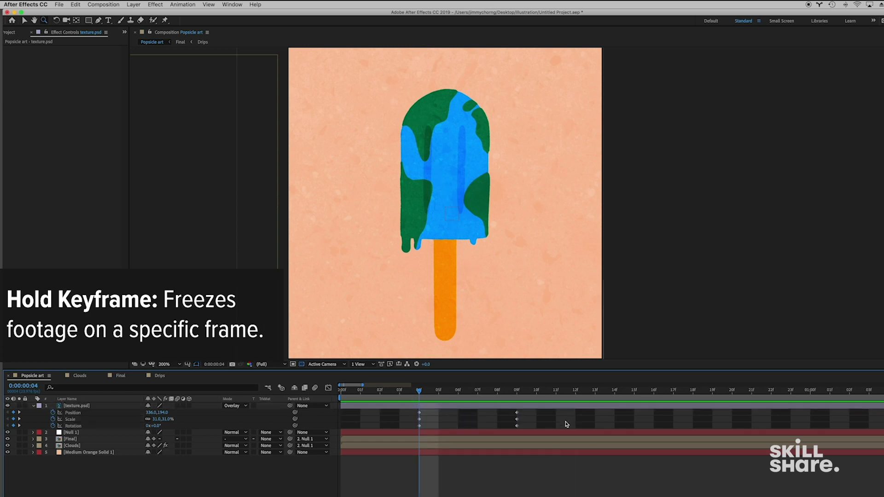
Step: Convert all six texture Position, Scale and Rotation keyframes to Hold temporal interpolation
drag(541, 433, 412, 411)
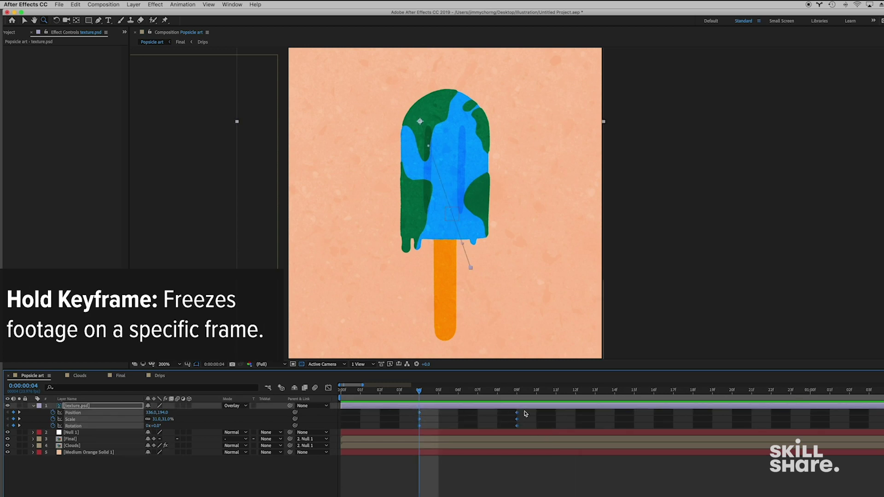
right_click(518, 417)
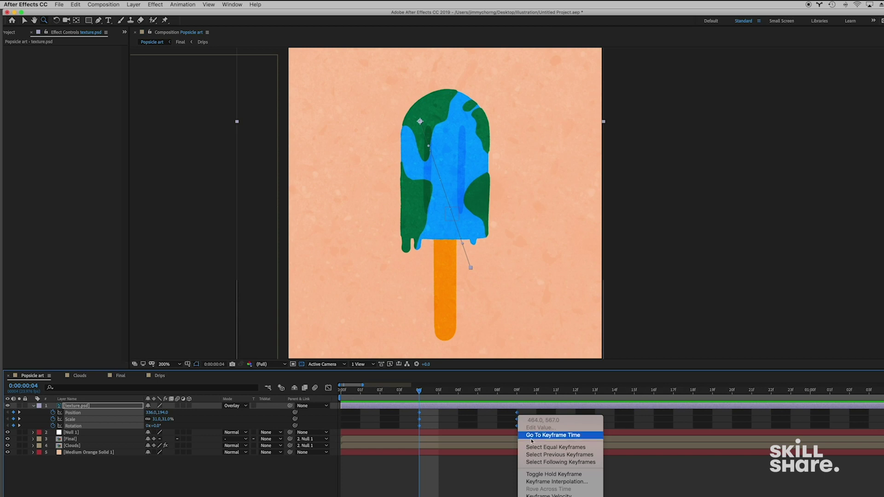
click(542, 482)
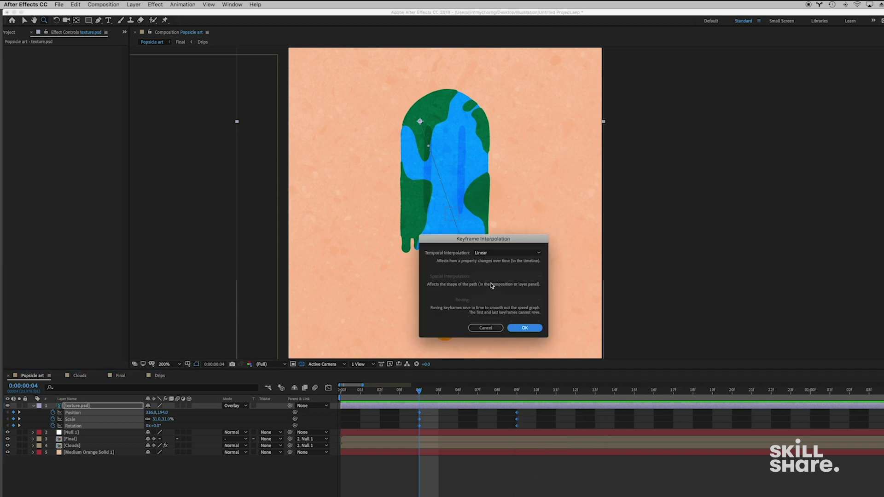
click(500, 255)
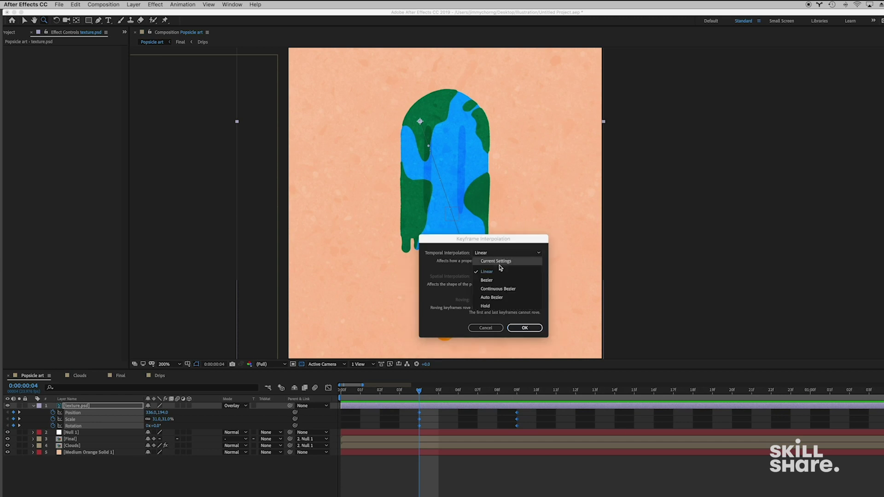
click(486, 306)
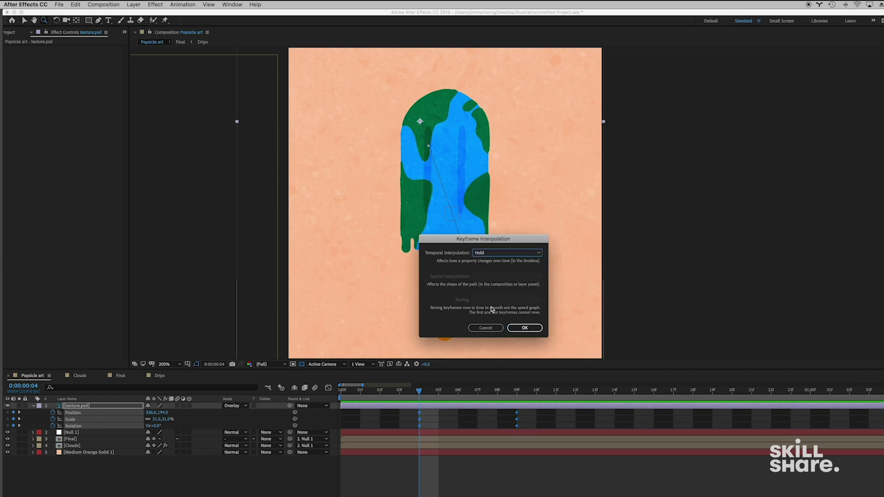
click(525, 327)
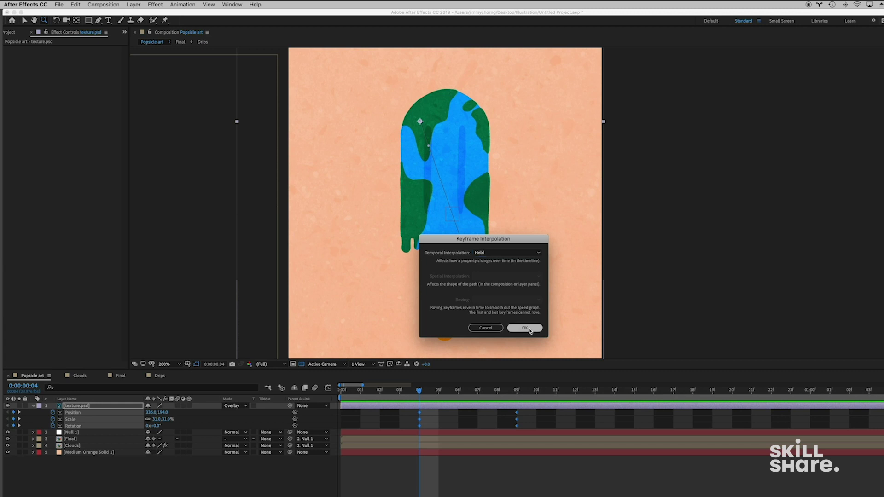
click(523, 425)
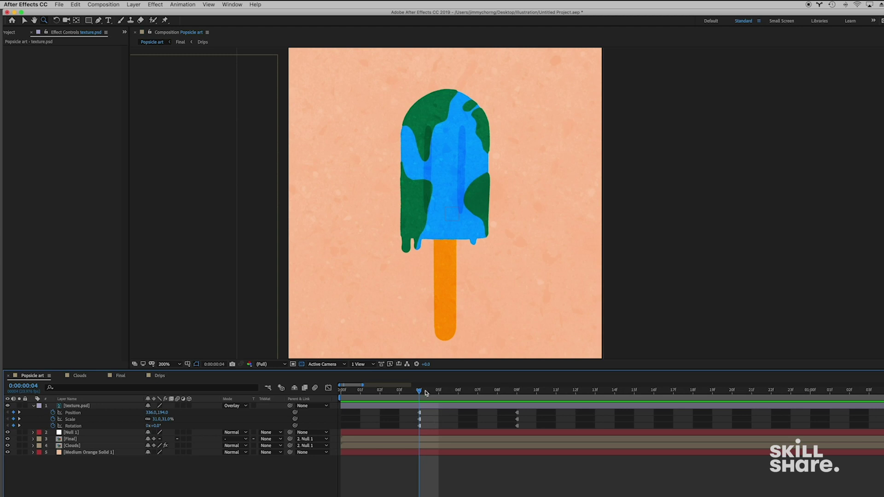
Step: Scrub through the opening frames to review the texture's second pose at 464,567 and 40% scale
drag(426, 392, 416, 410)
drag(461, 391, 411, 418)
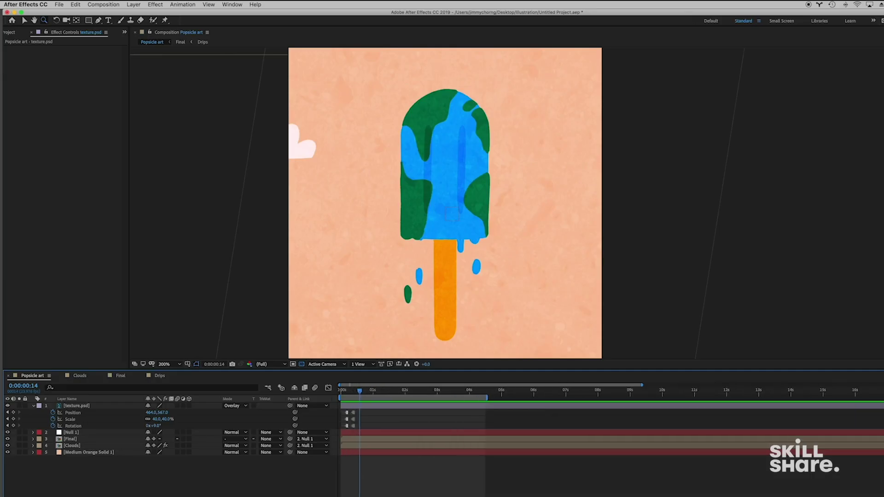
Step: Pose the texture a third time at 531,654, rotated 61° and scaled to 62%
click(347, 391)
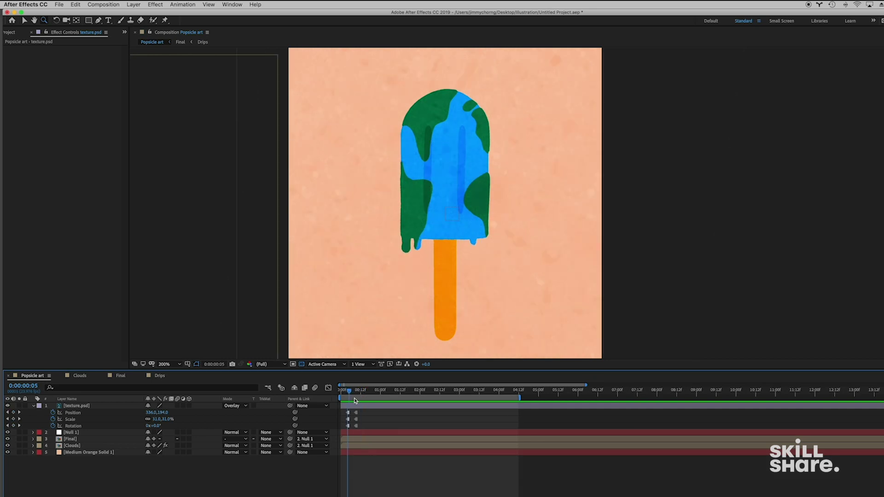
key(space)
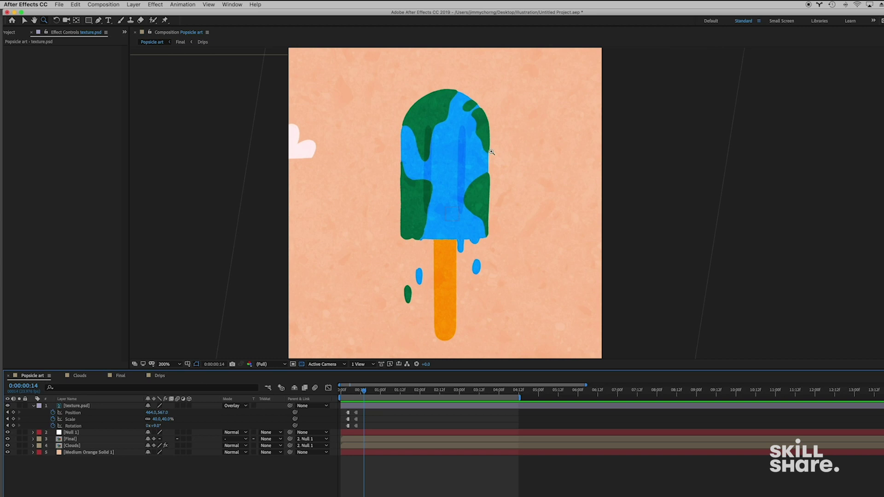
key(v)
drag(497, 150, 528, 190)
drag(157, 425, 177, 422)
click(172, 420)
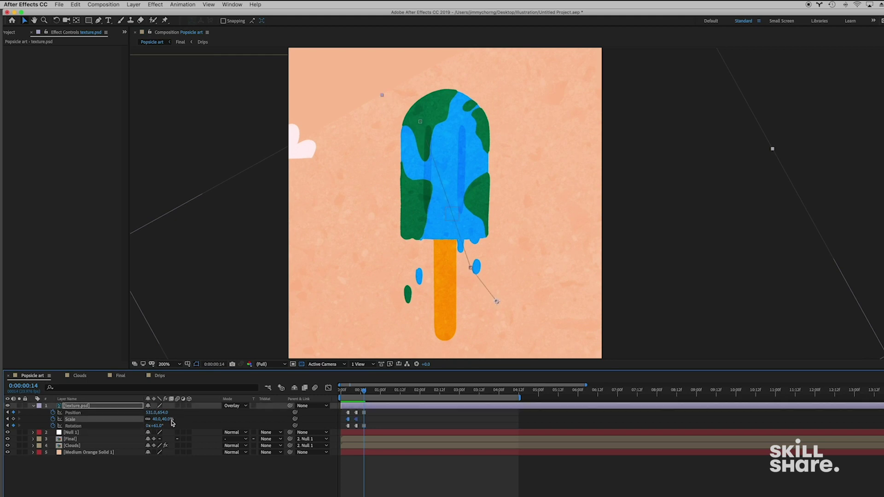
drag(169, 419, 178, 420)
click(405, 422)
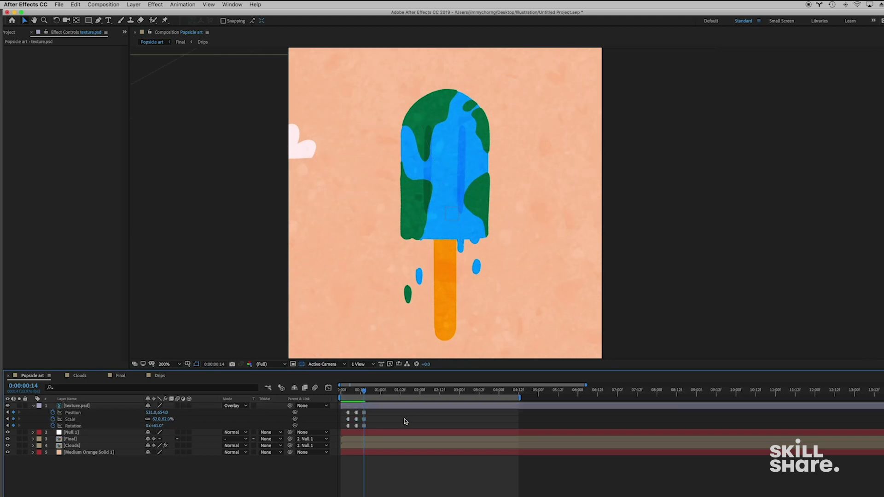
Step: Shift the texture keyframes to start at frame 0, five frames apart, and preview
key(equal)
key(equal)
key(equal)
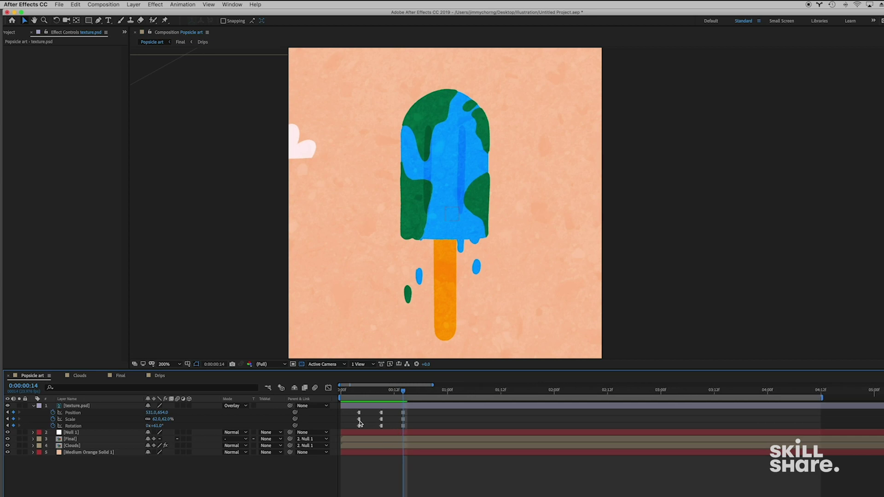
drag(414, 426, 364, 396)
click(382, 394)
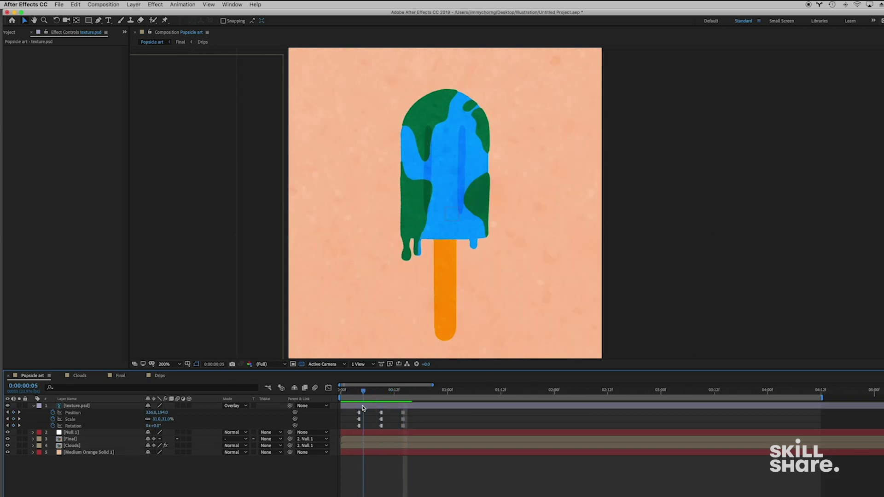
drag(415, 429, 342, 416)
click(432, 420)
key(Home)
key(space)
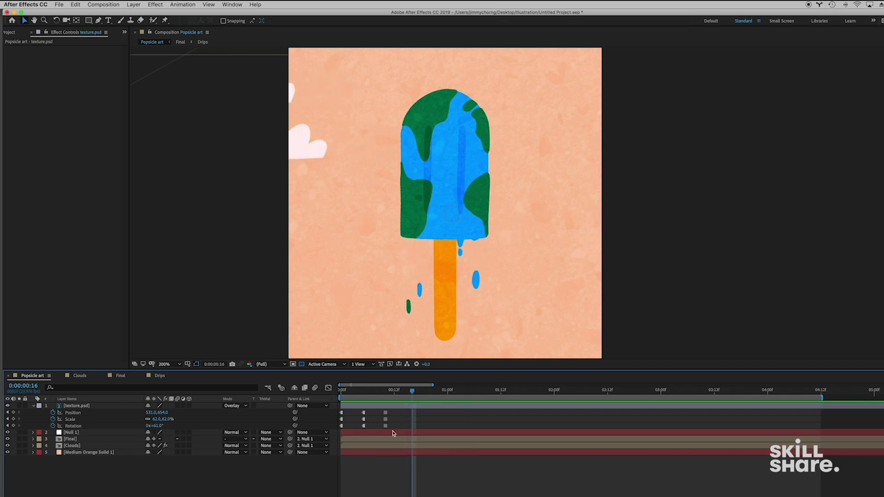
Step: Paste the texture's three-pose keyframe cycle at 16f, 1s 8f, 2s and later
click(303, 407)
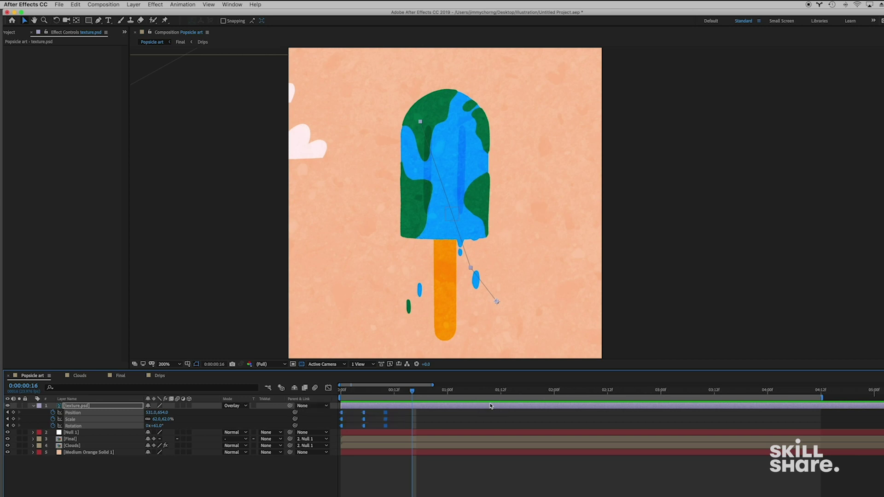
key(super+v)
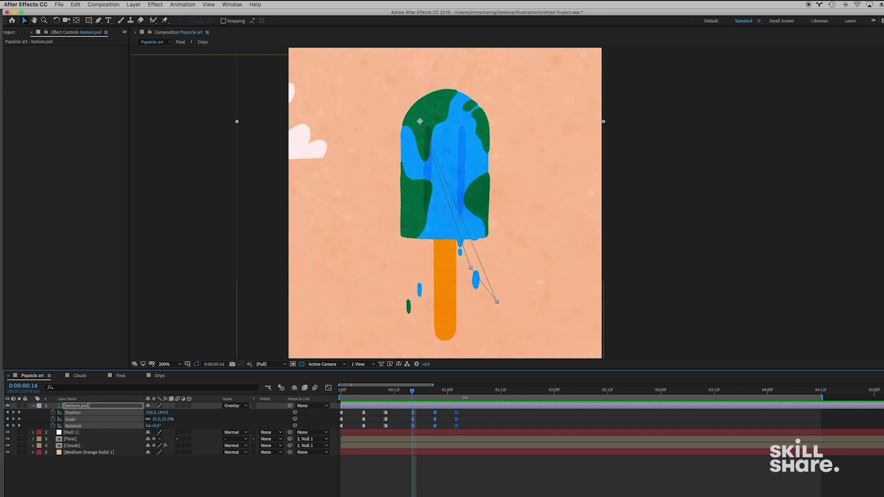
drag(476, 395, 484, 392)
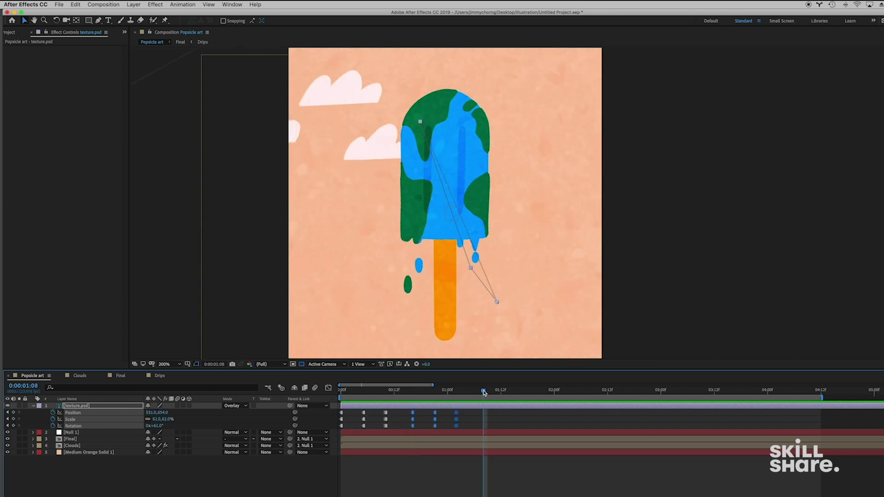
key(super+v)
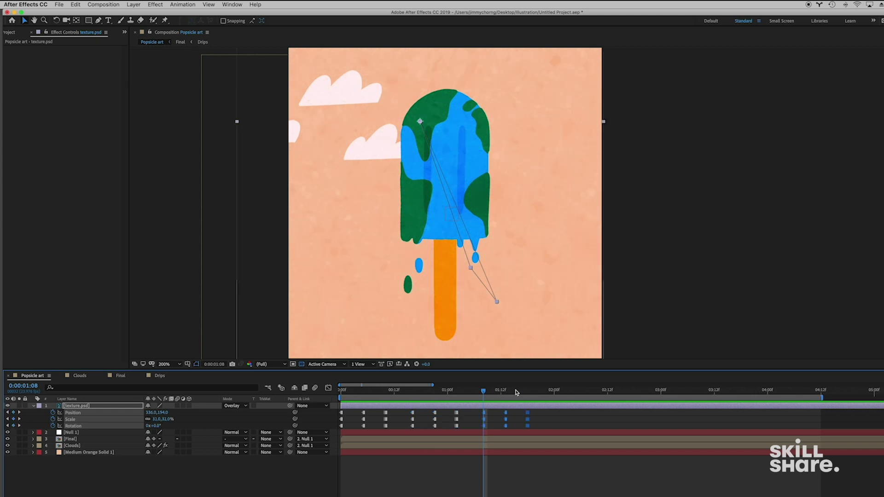
click(554, 391)
key(super+v)
click(621, 392)
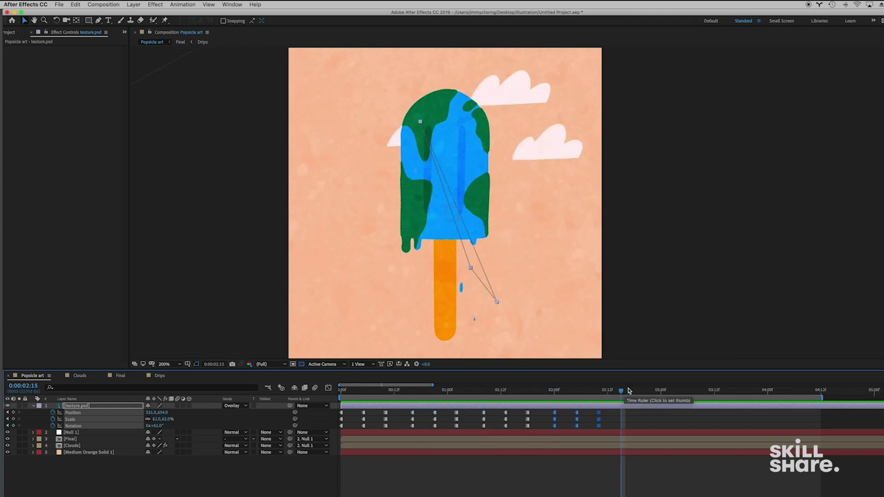
click(683, 390)
key(super+v)
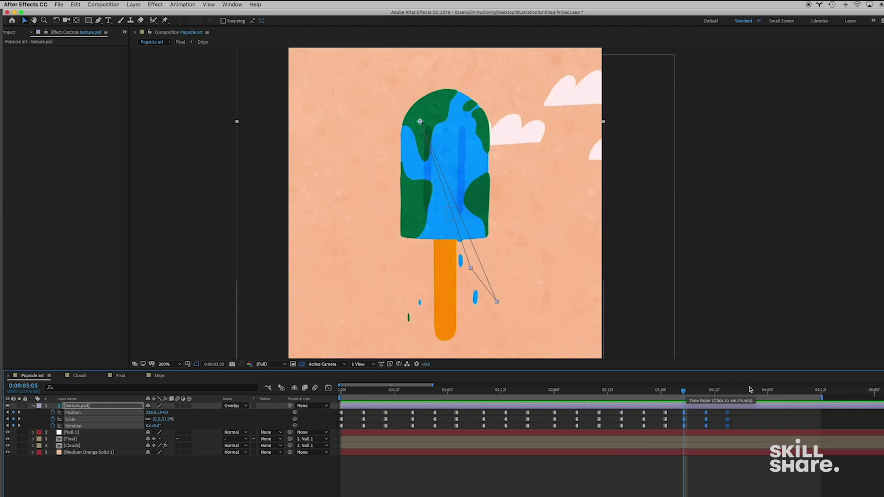
Step: Paste more cycles at 3s 21f and 4s 11f, delete the extra final columns, and preview
click(753, 391)
key(super+v)
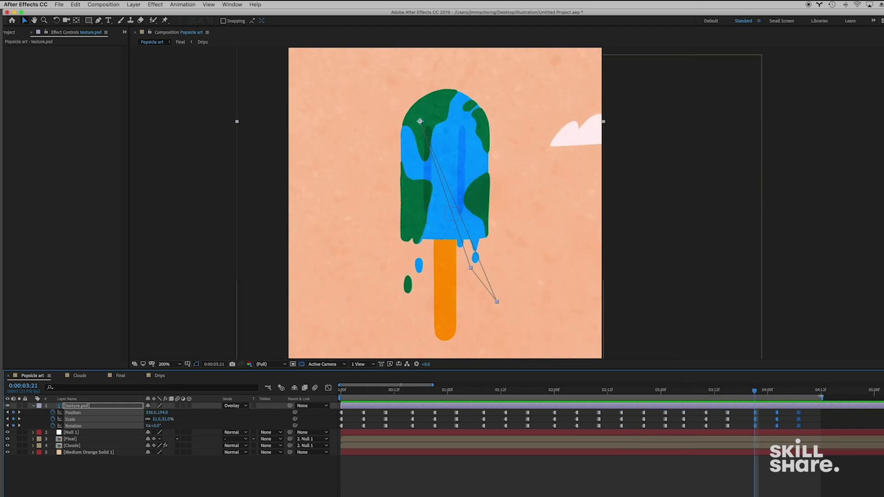
click(816, 391)
key(super+v)
click(873, 422)
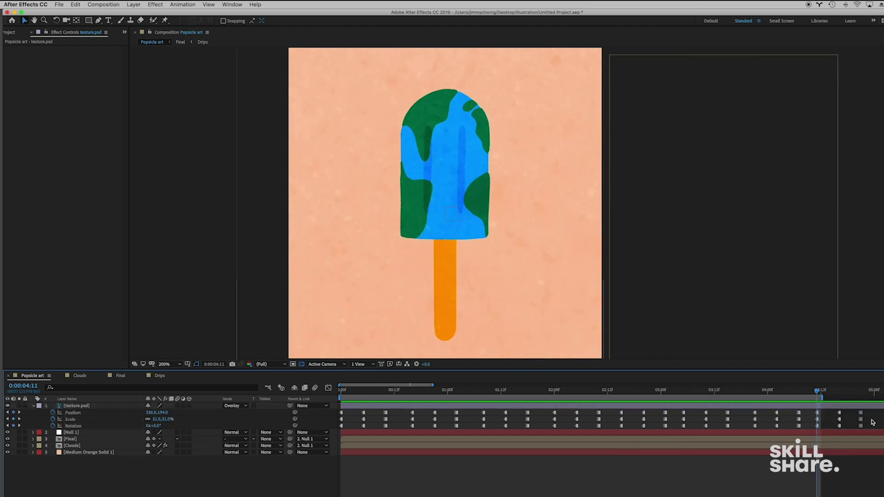
drag(871, 428, 832, 412)
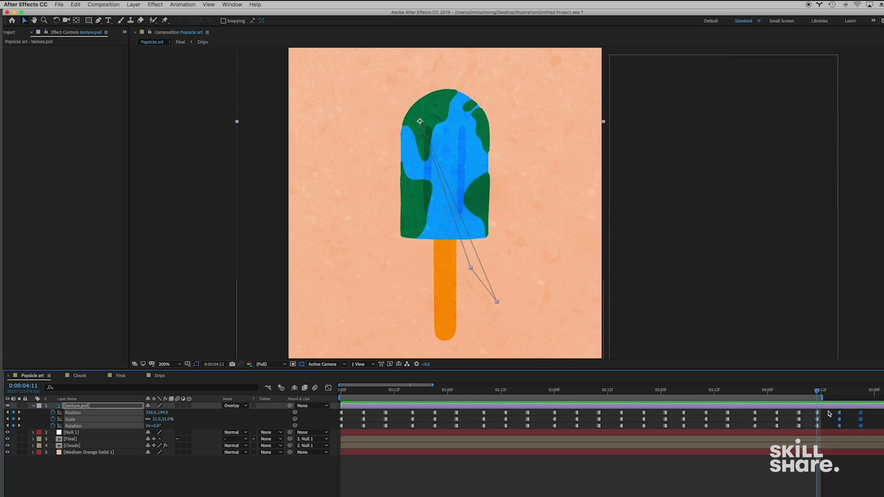
key(Delete)
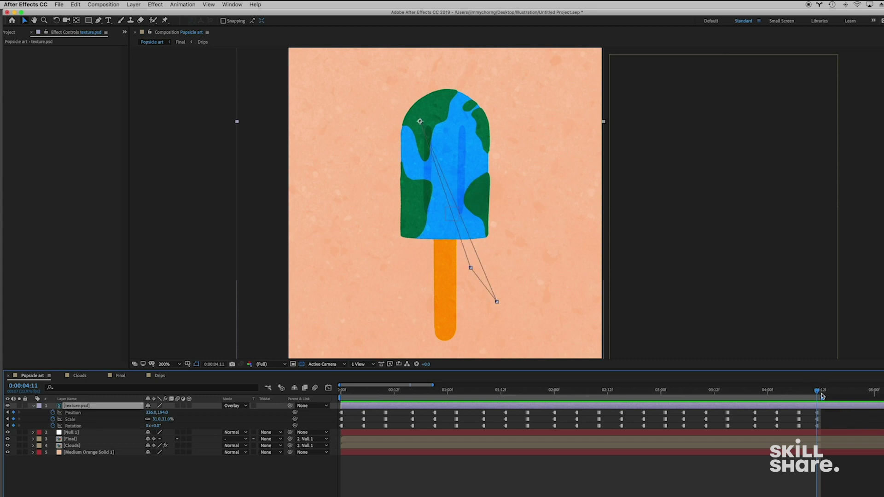
key(space)
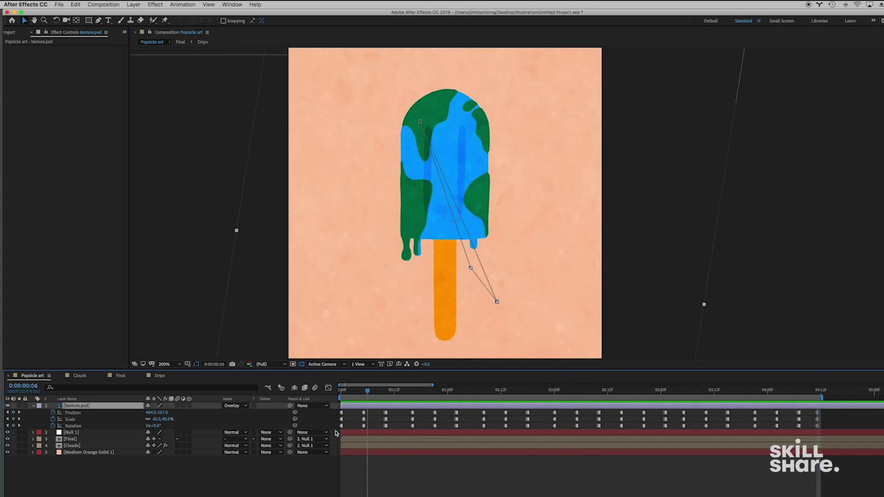
key(space)
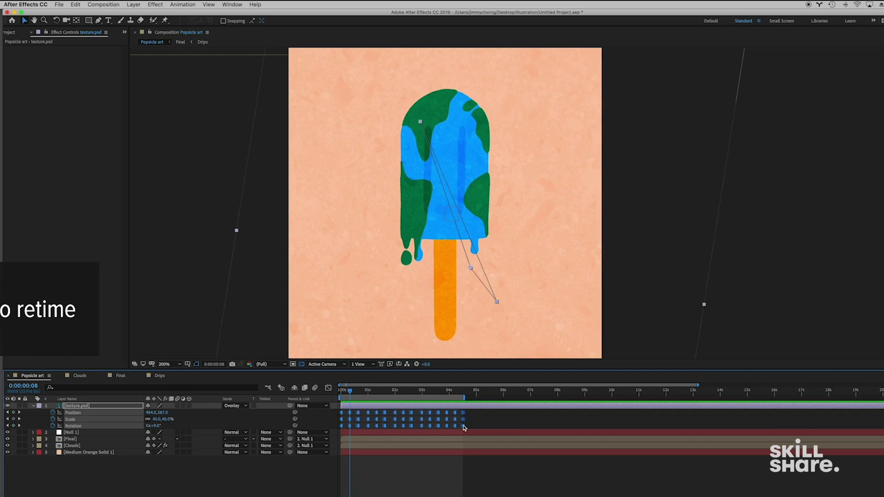
Step: Stretch the texture keyframes wider and delete those between 5 and 9 seconds
drag(463, 426, 581, 430)
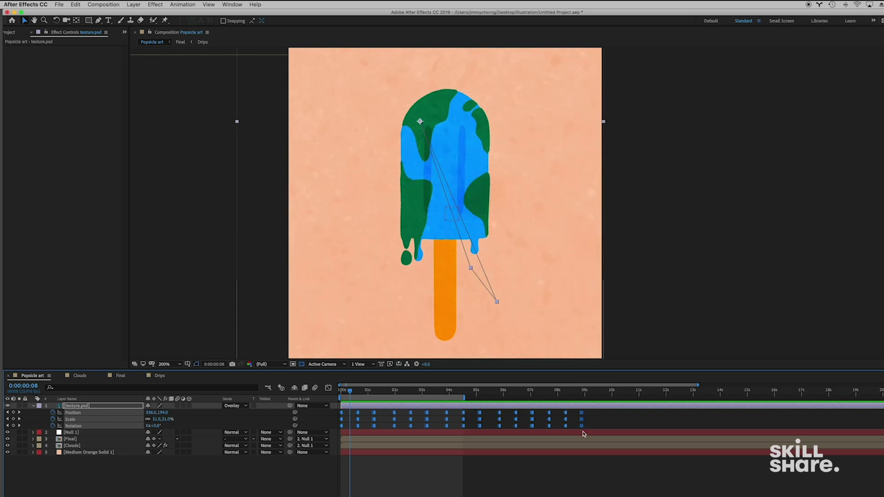
click(603, 424)
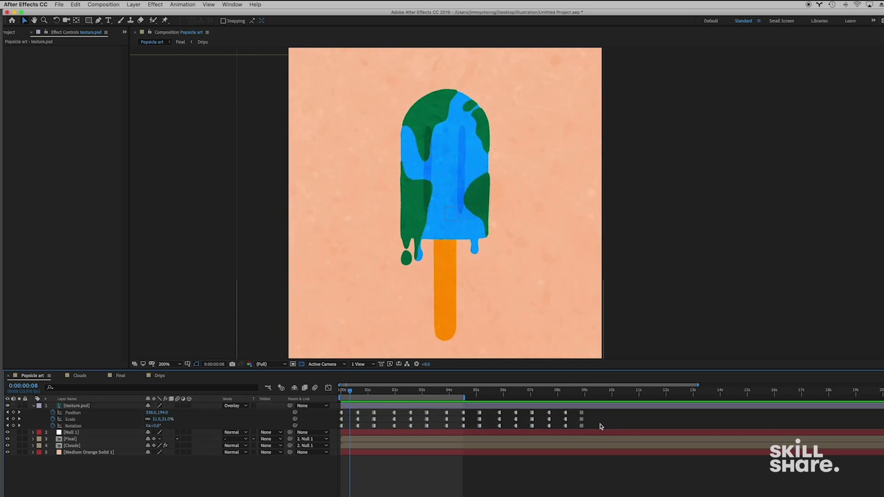
drag(597, 430, 479, 411)
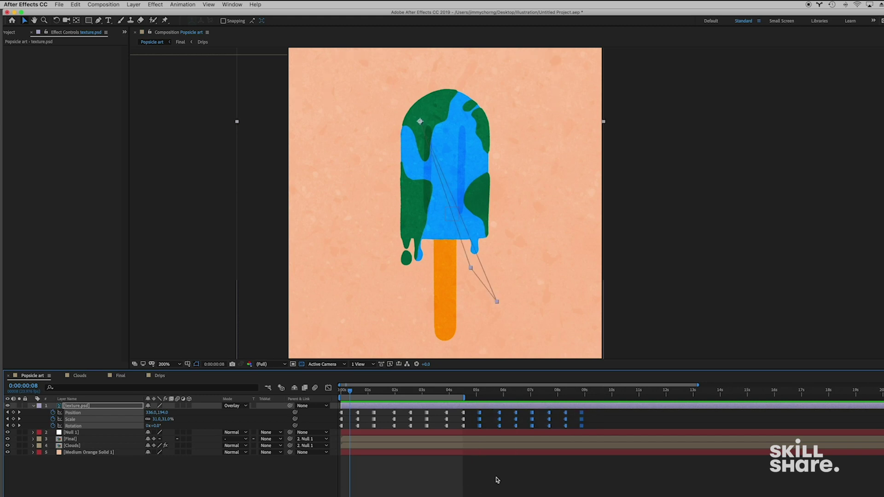
key(Delete)
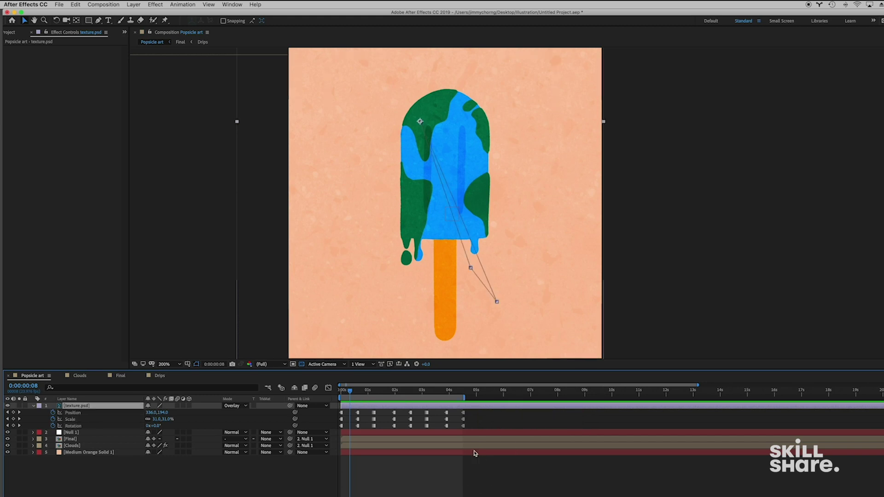
drag(376, 395, 335, 389)
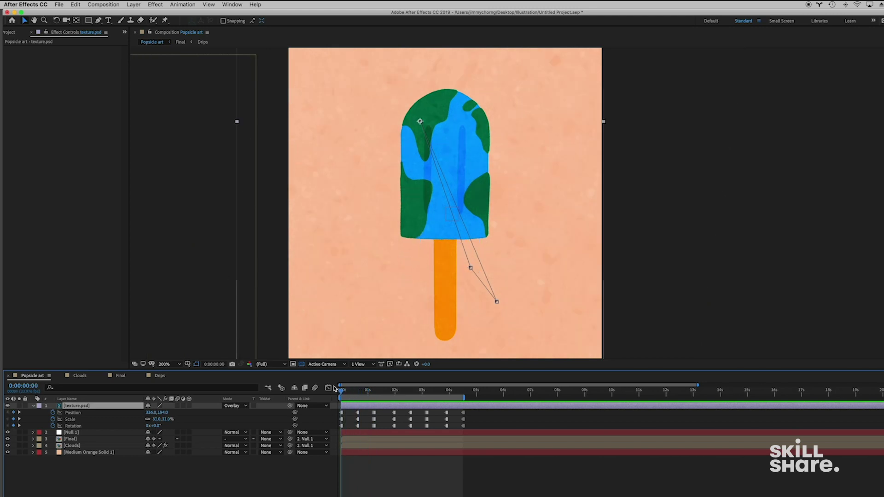
key(space)
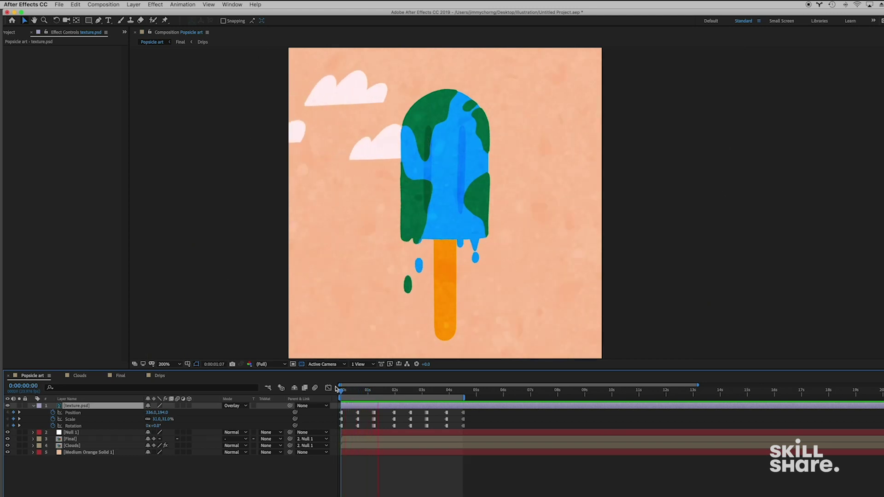